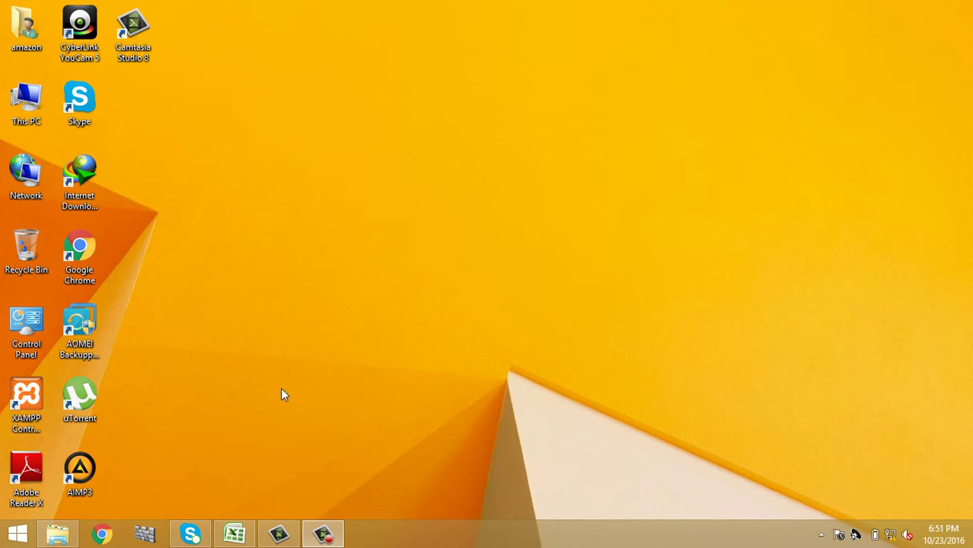
Preview the tariq.gif and p.gif animations in the D:\my folder, then close the folder
click(59, 535)
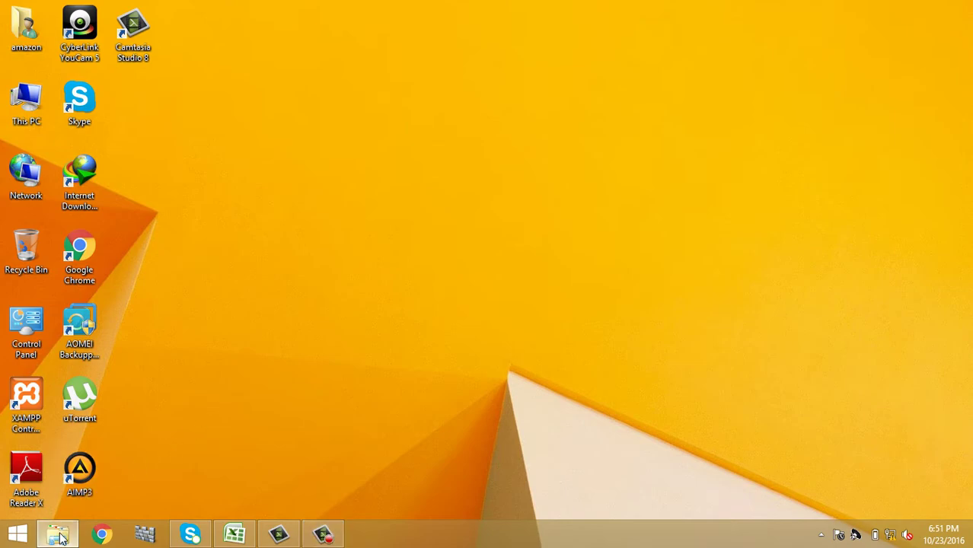
double_click(236, 90)
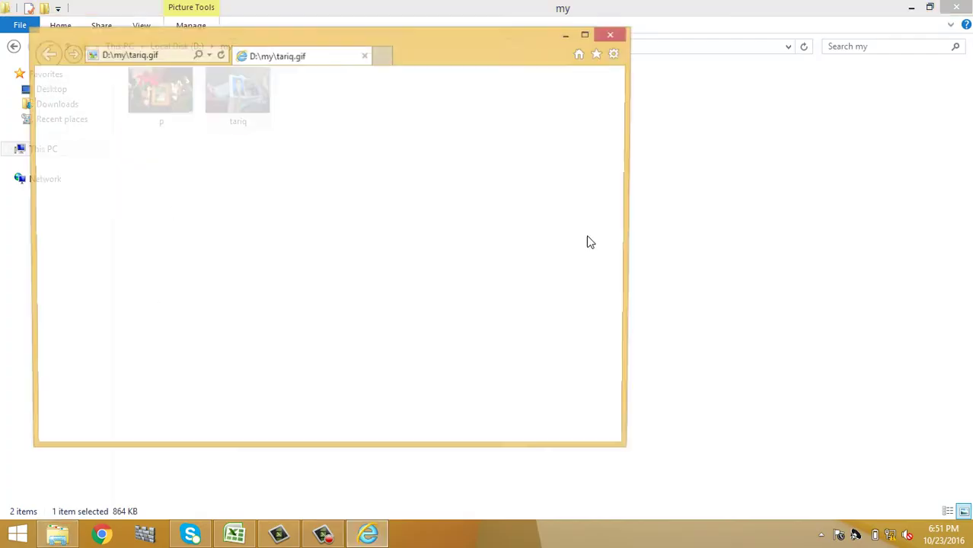
click(525, 350)
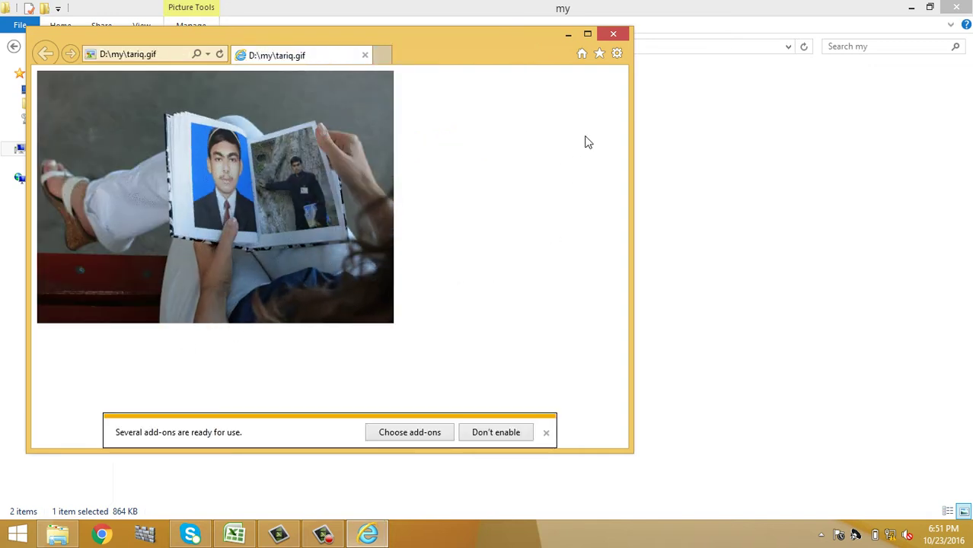
click(613, 34)
double_click(160, 107)
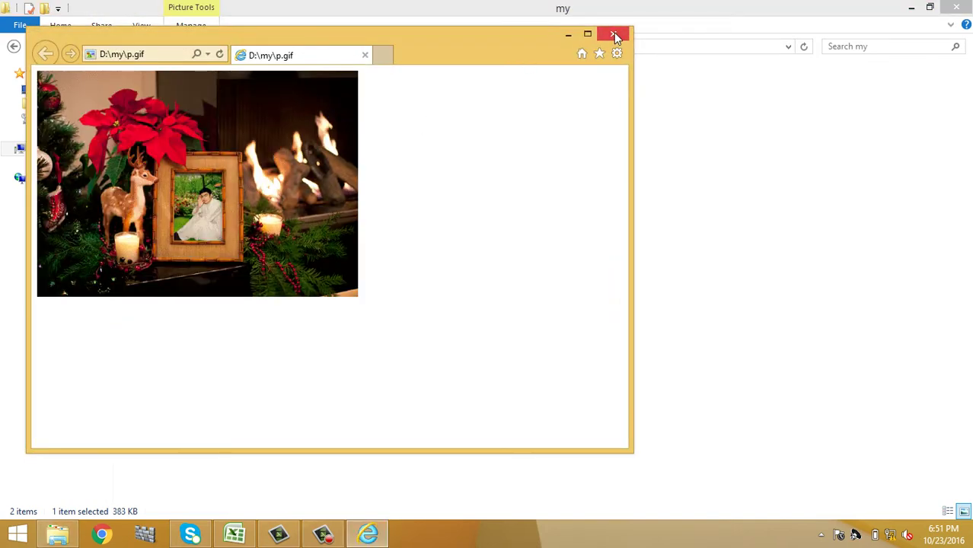
click(613, 33)
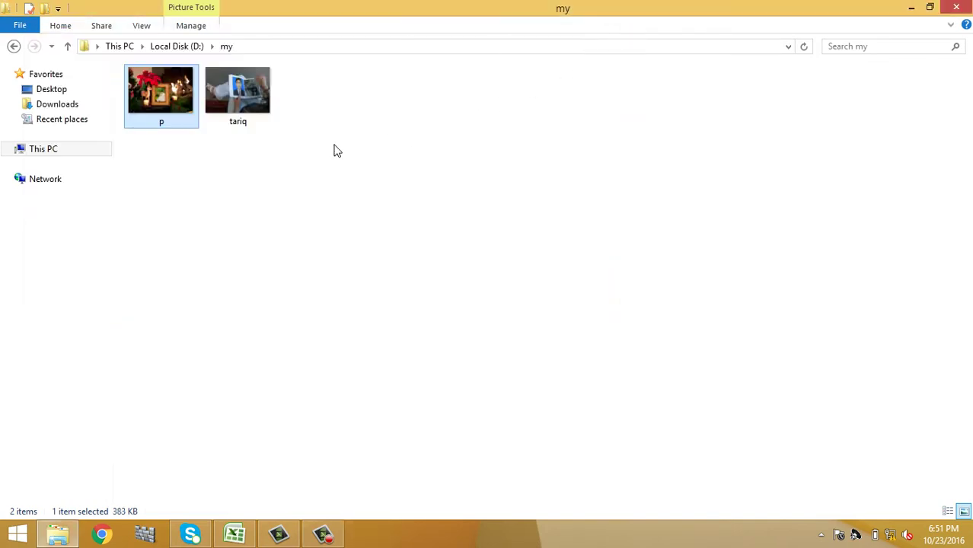
click(262, 48)
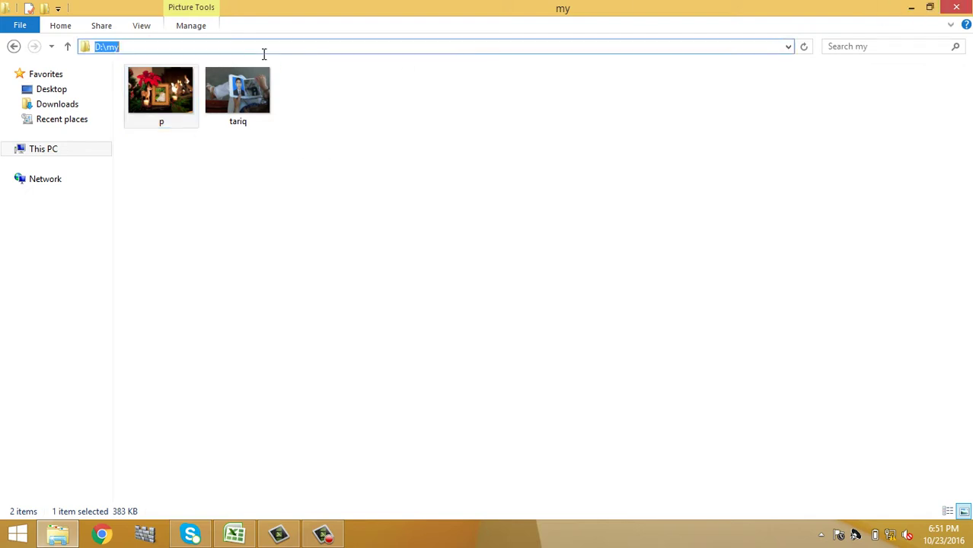
click(956, 8)
Insert the tariq picture from D:\my onto Sheet1 of Book1
click(234, 534)
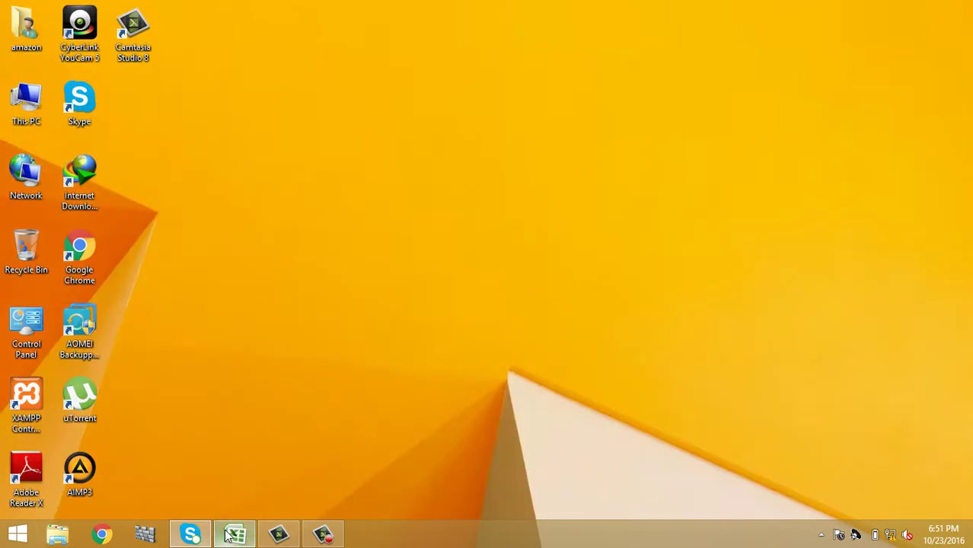
click(93, 28)
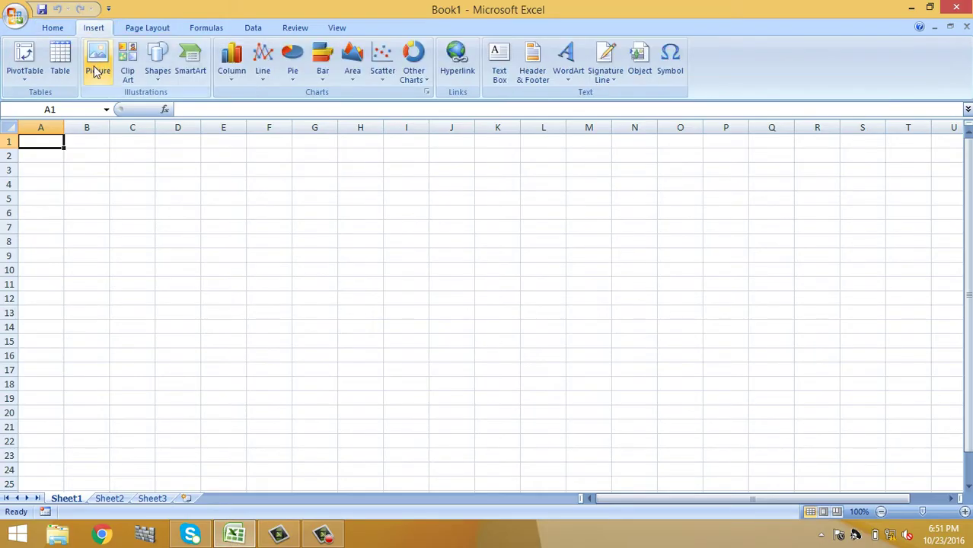
click(96, 65)
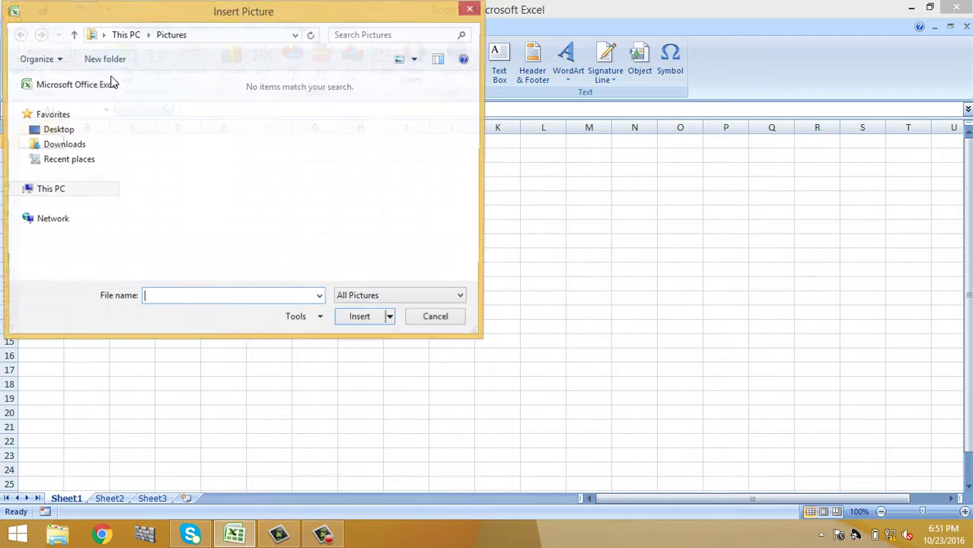
click(102, 190)
scroll(193, 237, down, 3)
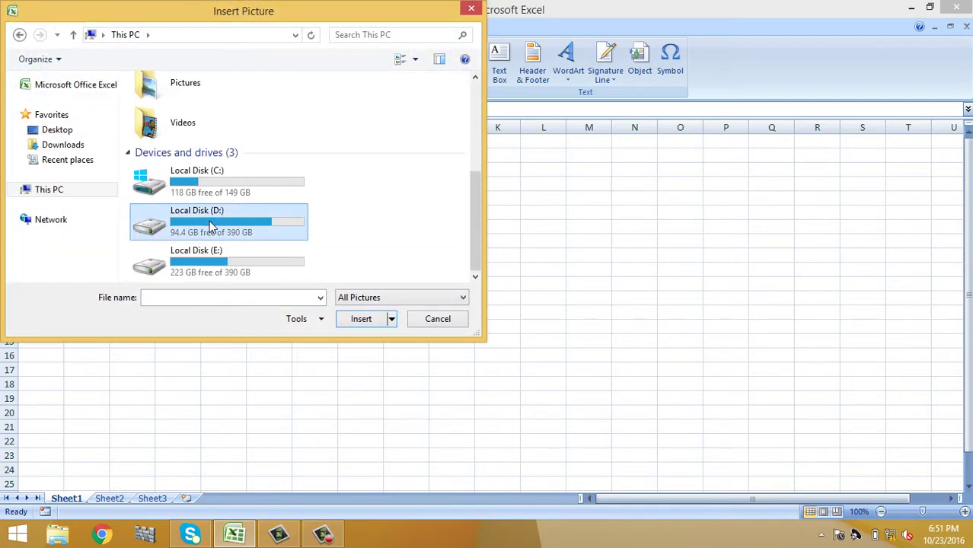
double_click(208, 231)
double_click(158, 251)
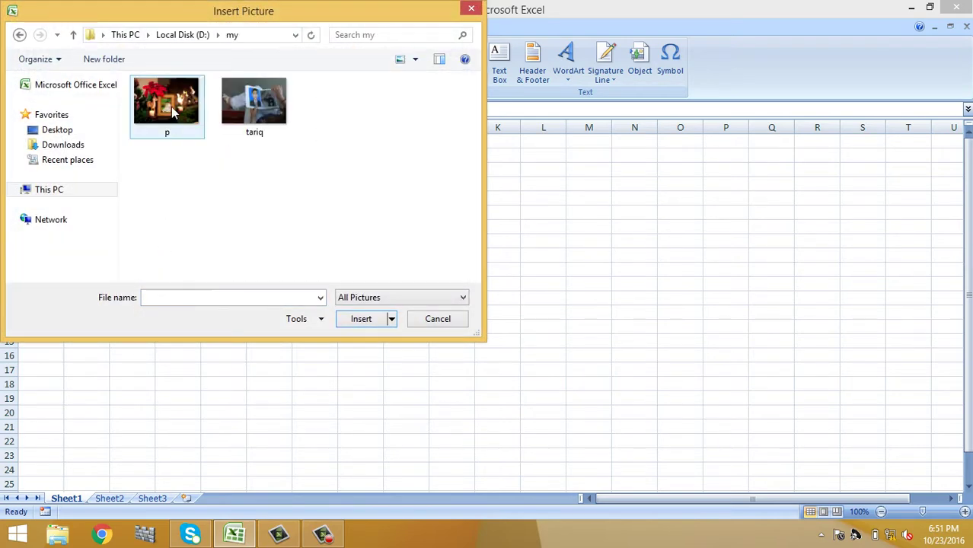
double_click(259, 109)
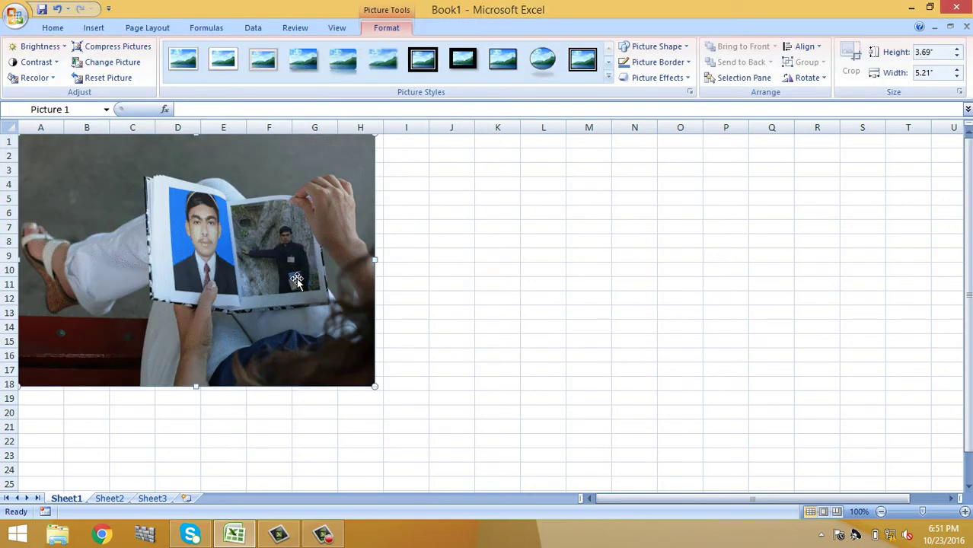
click(608, 286)
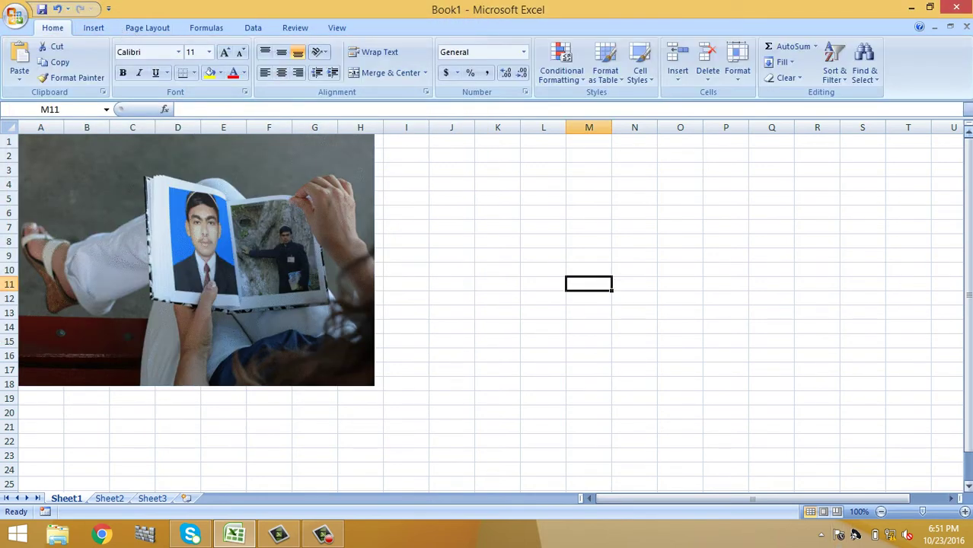
Enable the Developer tab in Excel Options
click(12, 19)
click(200, 327)
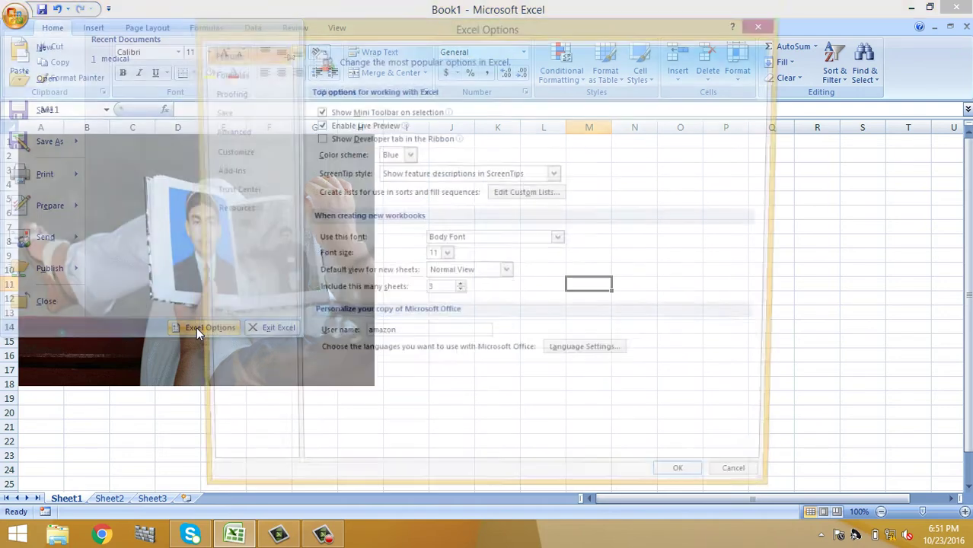
click(317, 138)
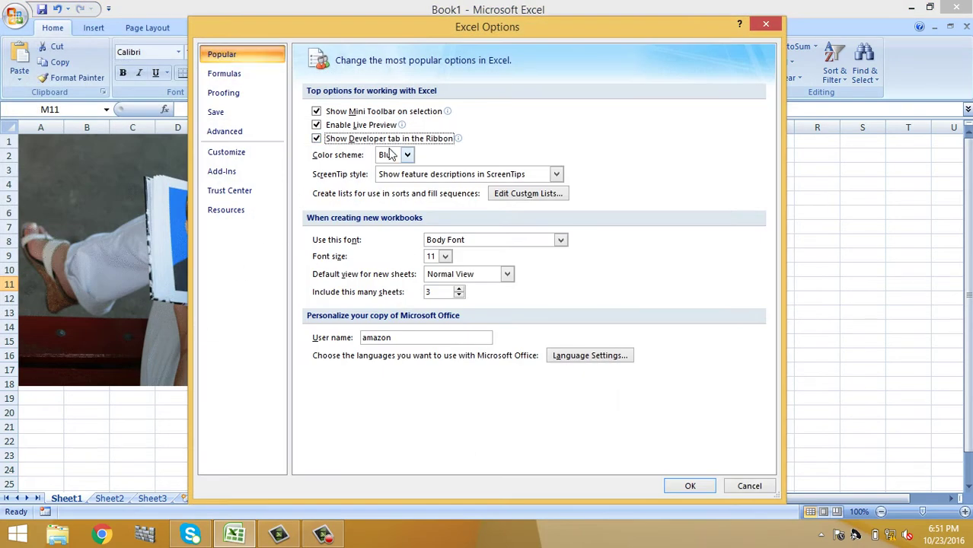
click(689, 485)
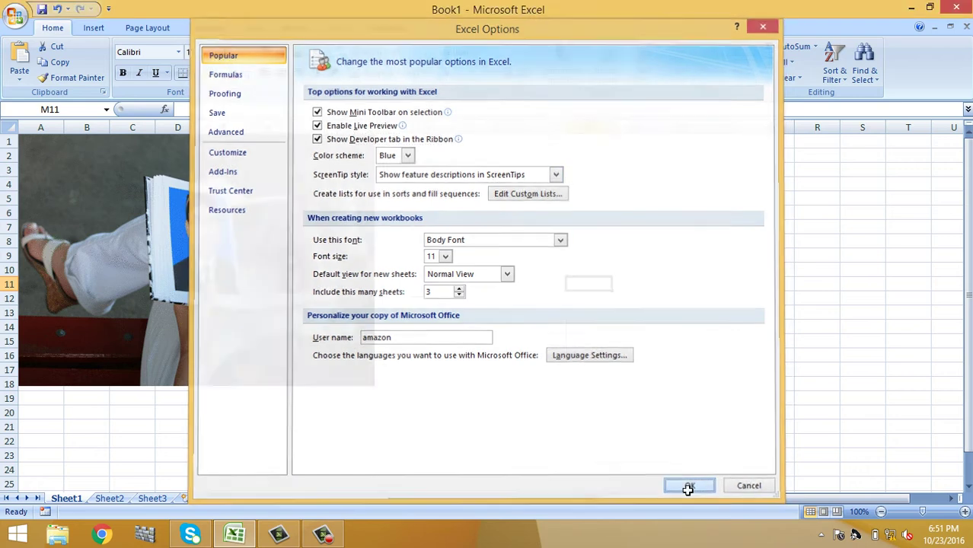
Choose Microsoft Web Browser from the More Controls list of ActiveX controls
click(386, 28)
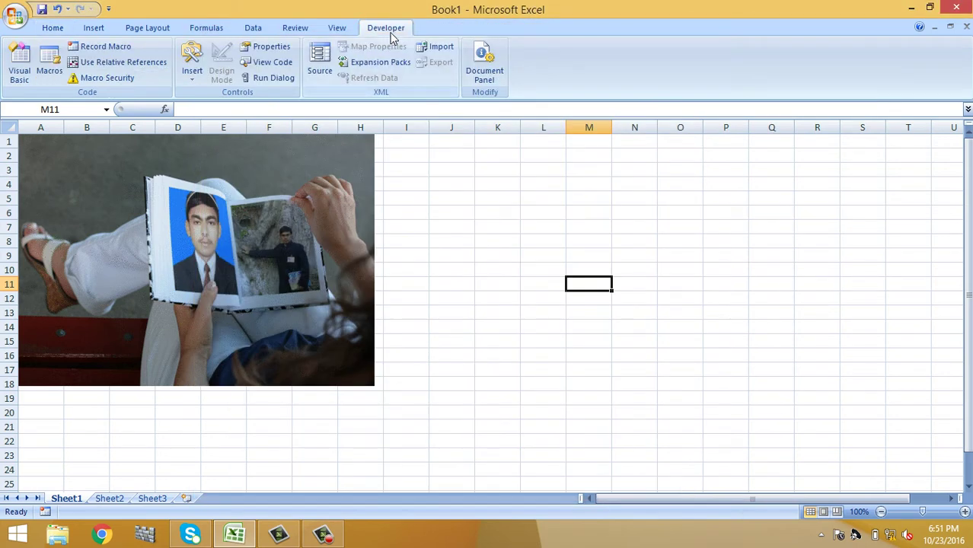
click(191, 83)
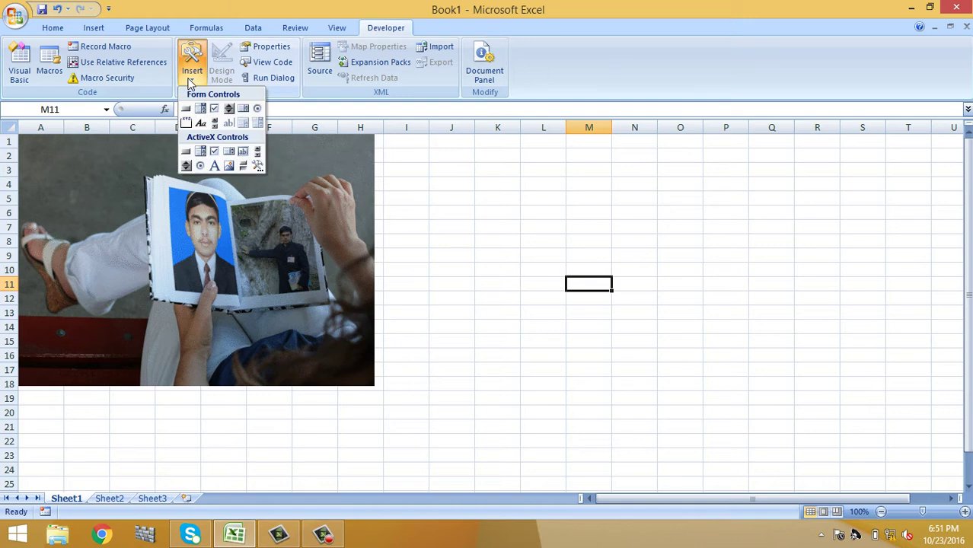
click(257, 169)
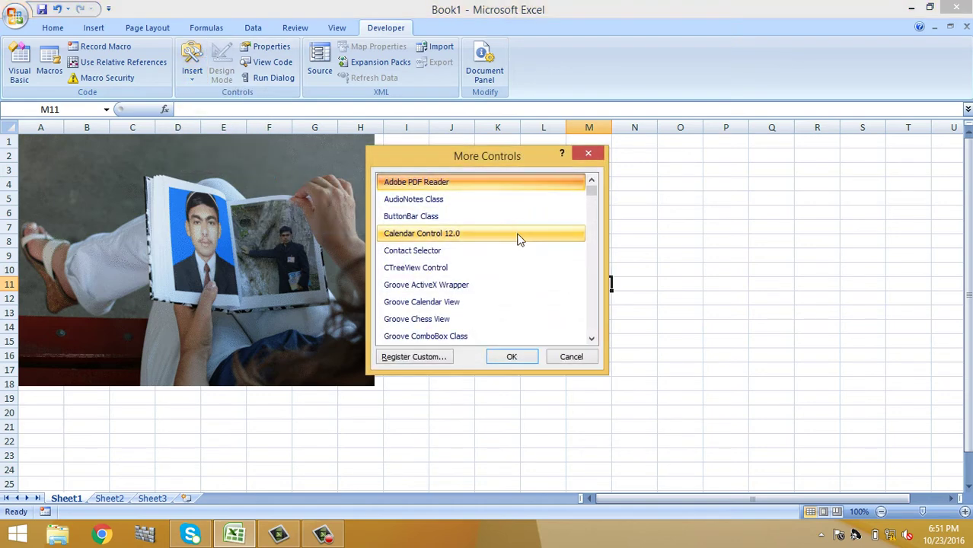
click(413, 273)
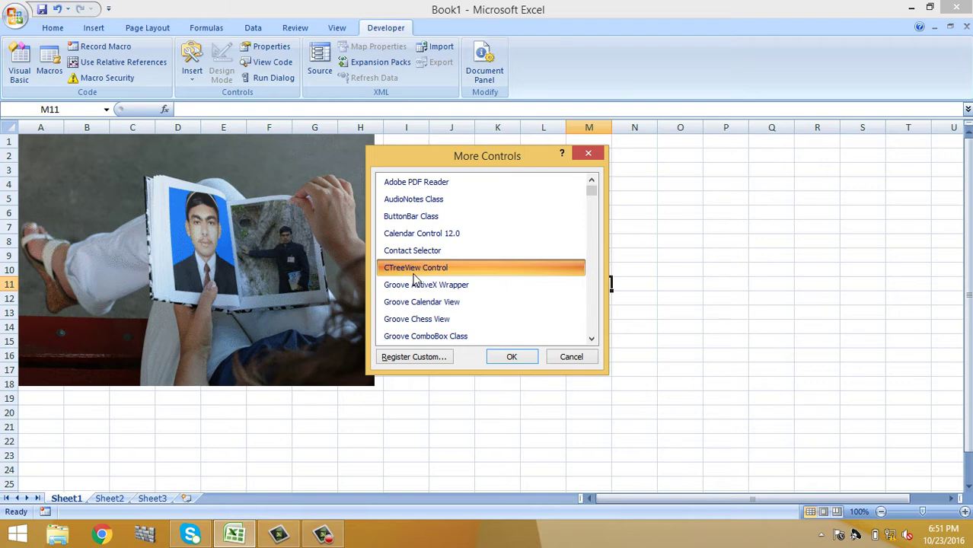
scroll(415, 278, down, 5)
scroll(437, 290, down, 3)
scroll(445, 291, down, 2)
scroll(445, 293, down, 5)
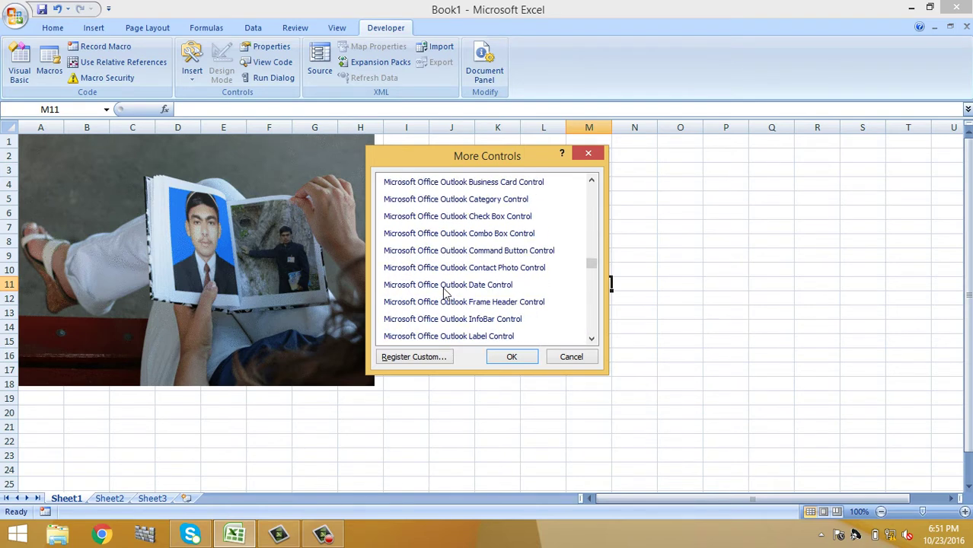
scroll(445, 293, down, 7)
scroll(444, 290, down, 5)
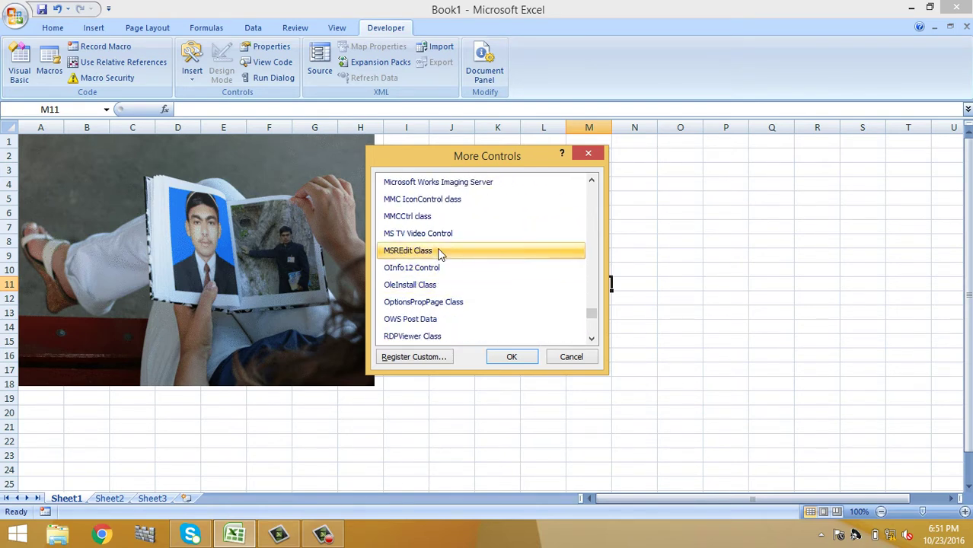
scroll(425, 218, up, 1)
scroll(425, 219, up, 1)
scroll(427, 221, up, 1)
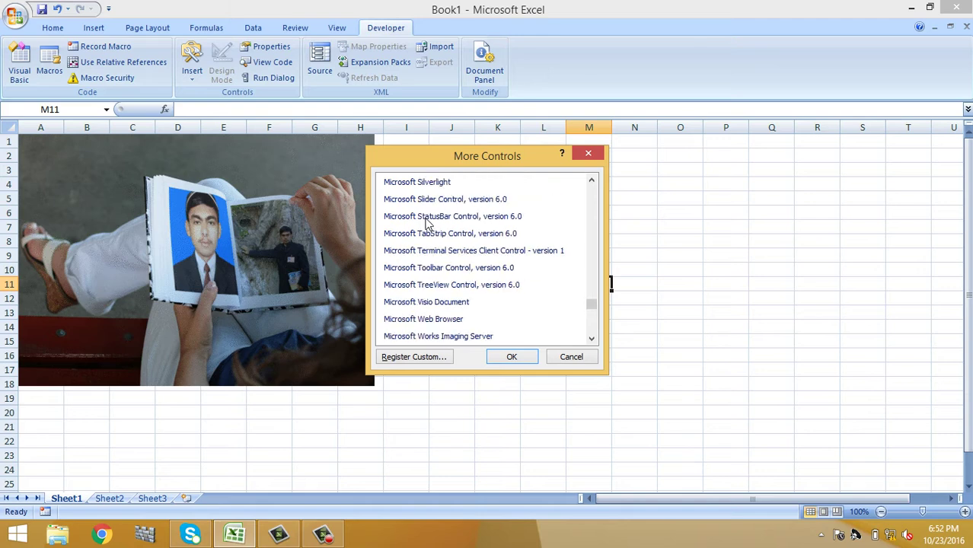
click(454, 319)
click(523, 362)
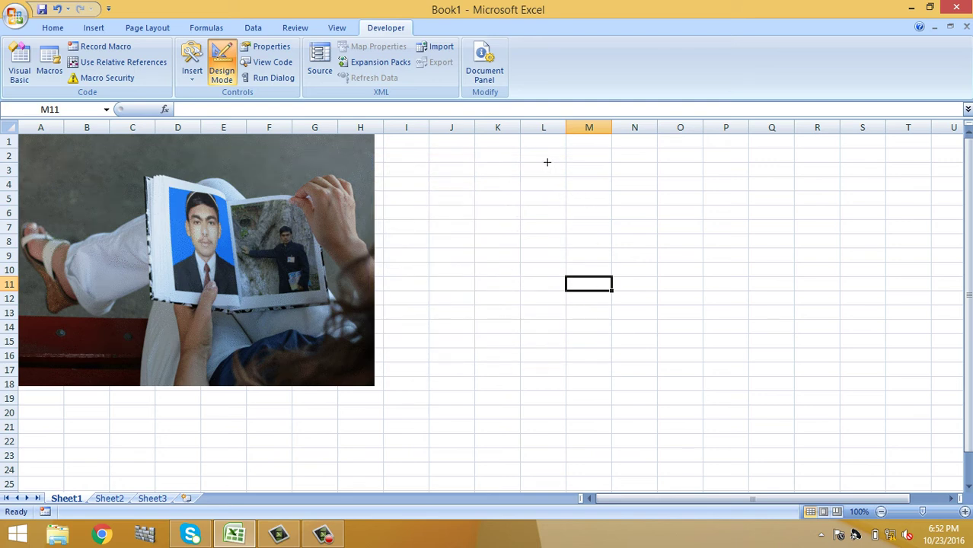
Draw the web browser box from L2 down to about row 19
drag(546, 162, 942, 402)
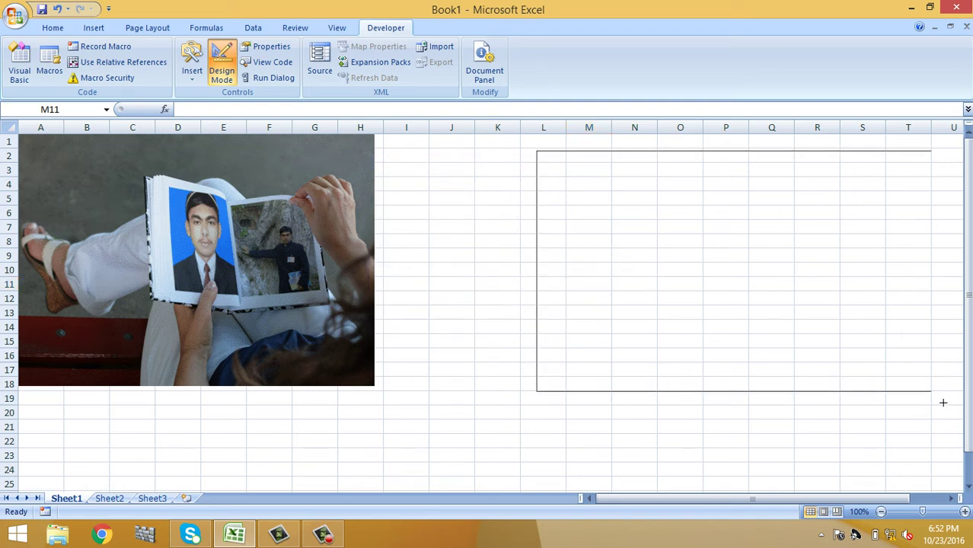
drag(942, 403, 968, 411)
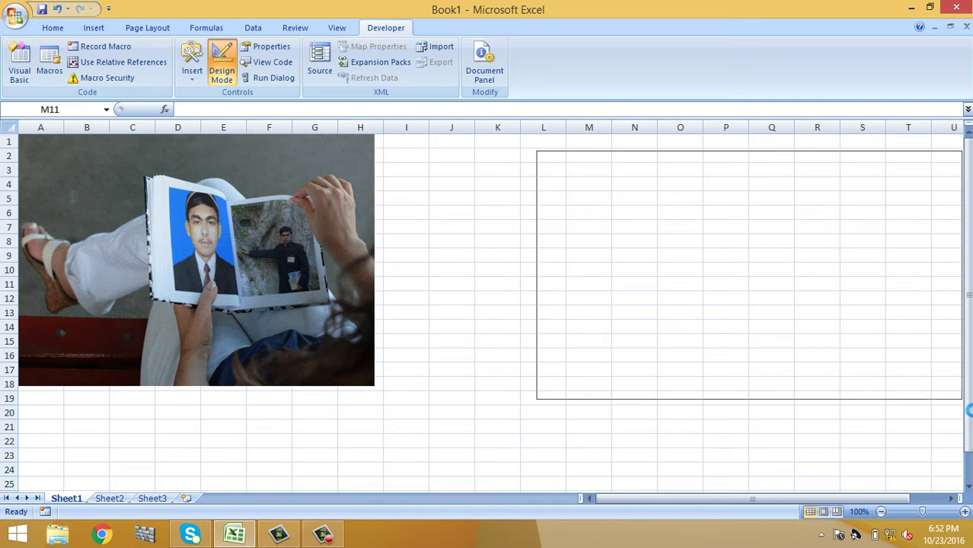
click(441, 424)
Draw an ActiveX command button below the photo and open its Click code
click(191, 76)
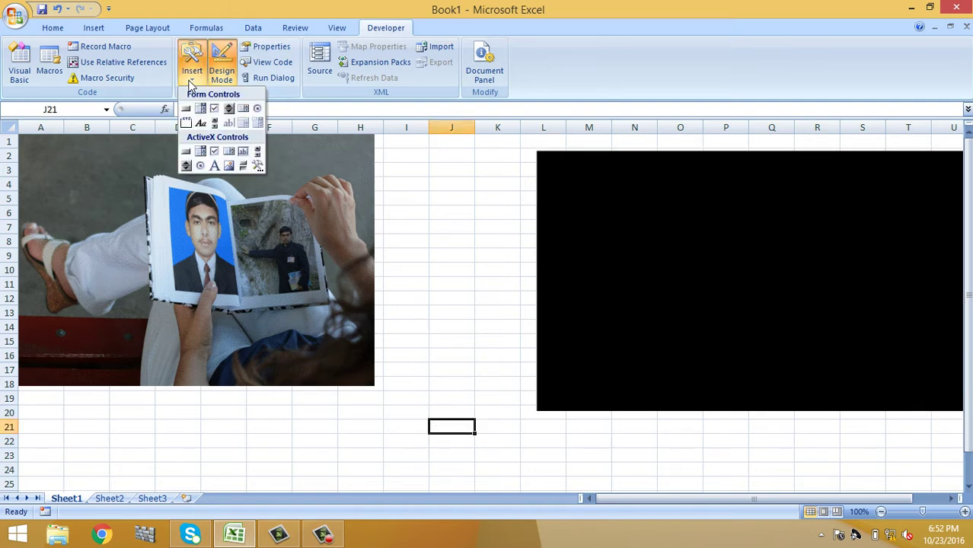
click(187, 153)
mouse_move(356, 434)
mouse_down()
mouse_move(502, 484)
mouse_move(525, 481)
mouse_up()
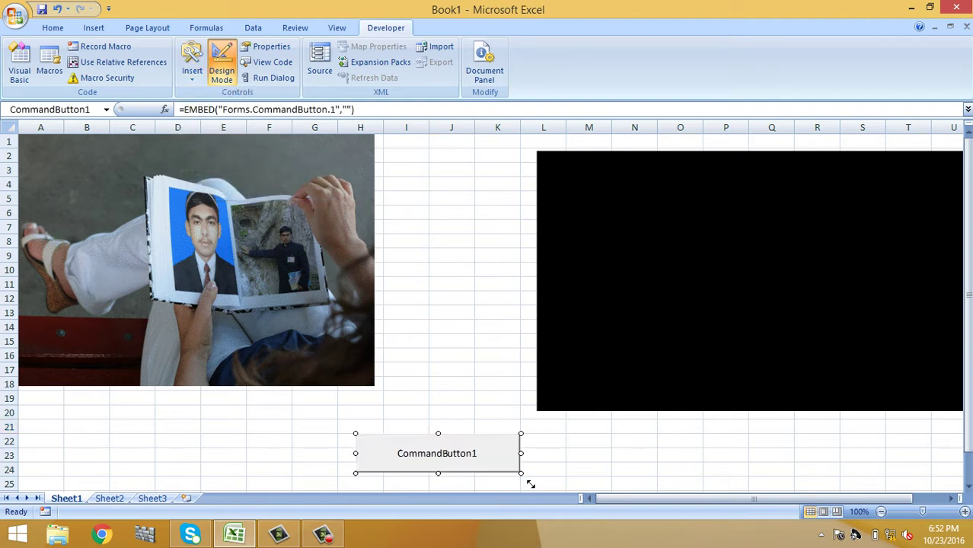
double_click(439, 455)
text(Sheet1)
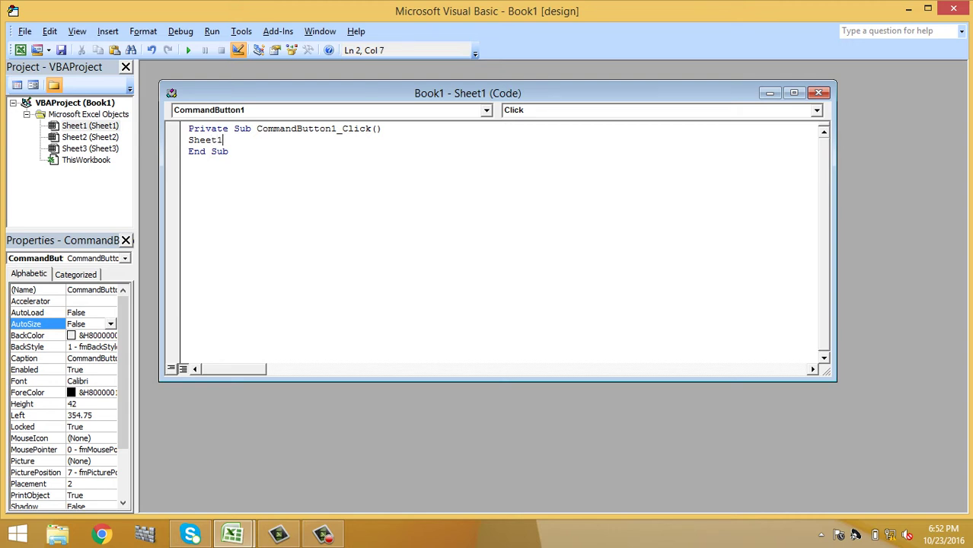
Write Sheet1.WebBrowser1.Navigate ("D:\my\tariq.gif") in the CommandButton1_Click procedure
text(.)
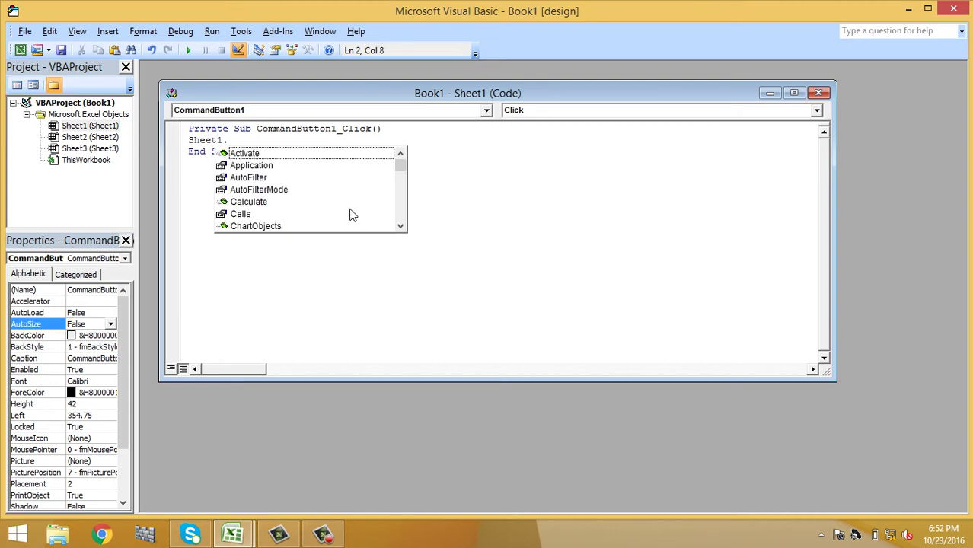
text(We)
key(Tab)
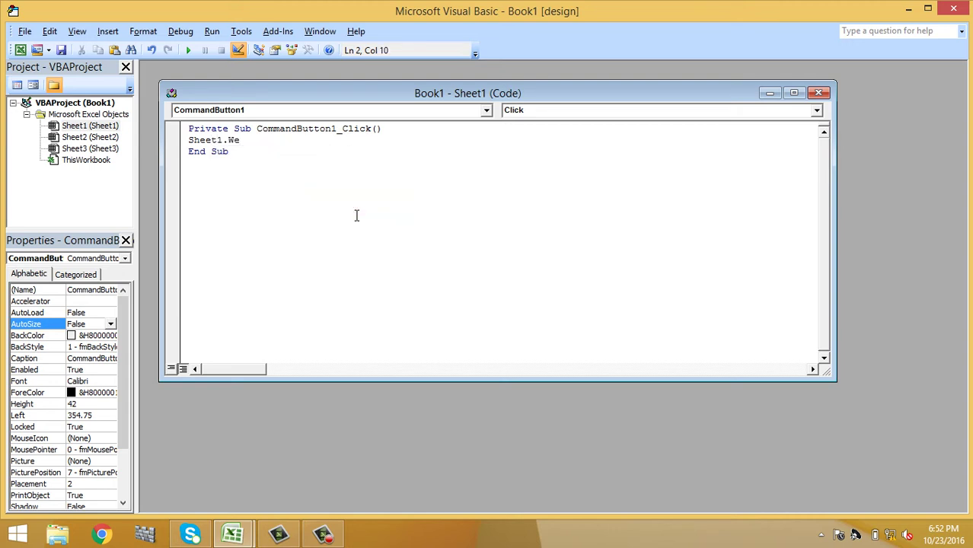
text(.Nav)
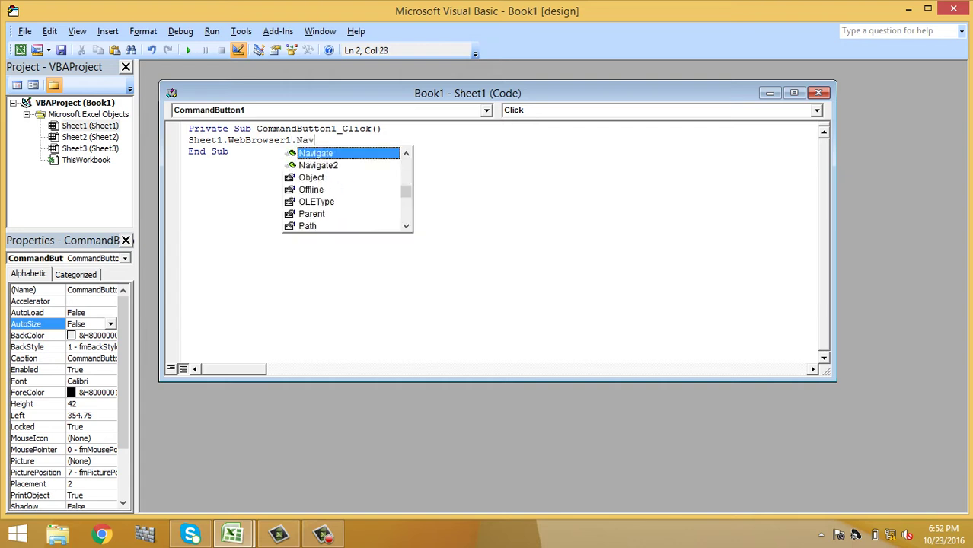
key(Tab)
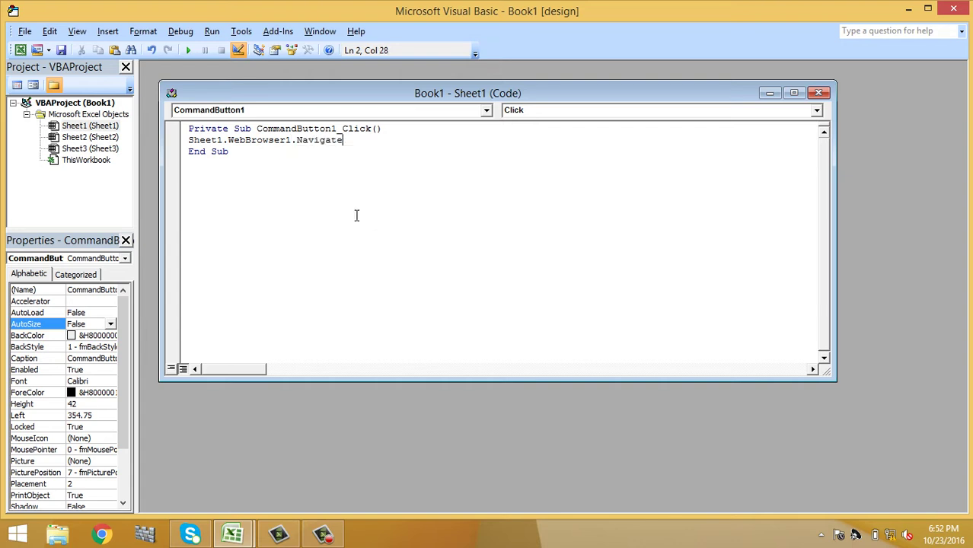
text( ("D:\my\tariq.gif)
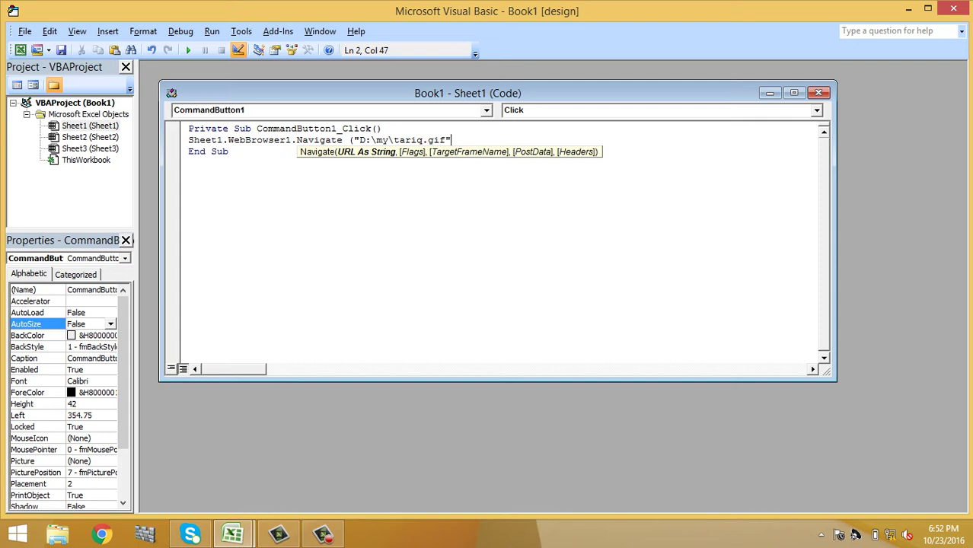
text())
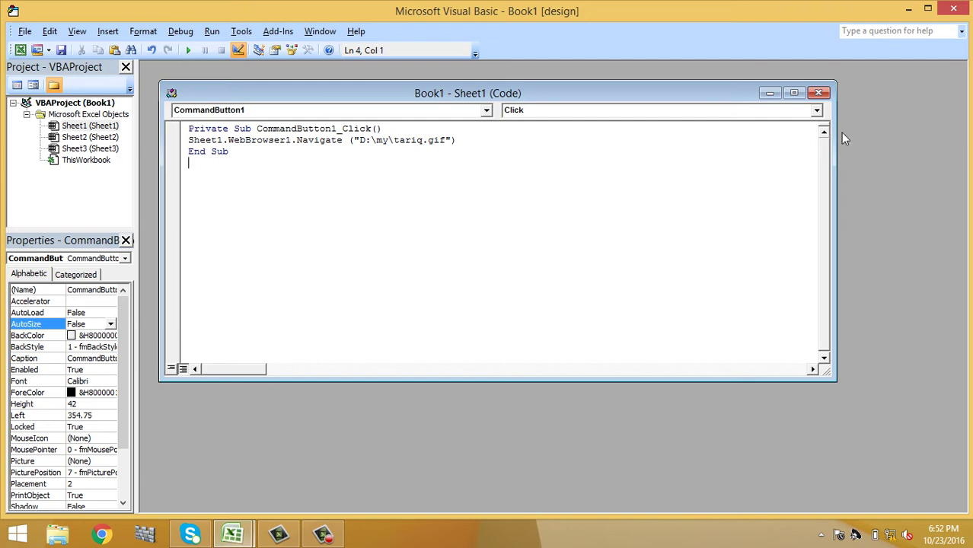
Back in Excel, test the button with design mode off so tariq.gif plays, then re-enable design mode
click(771, 93)
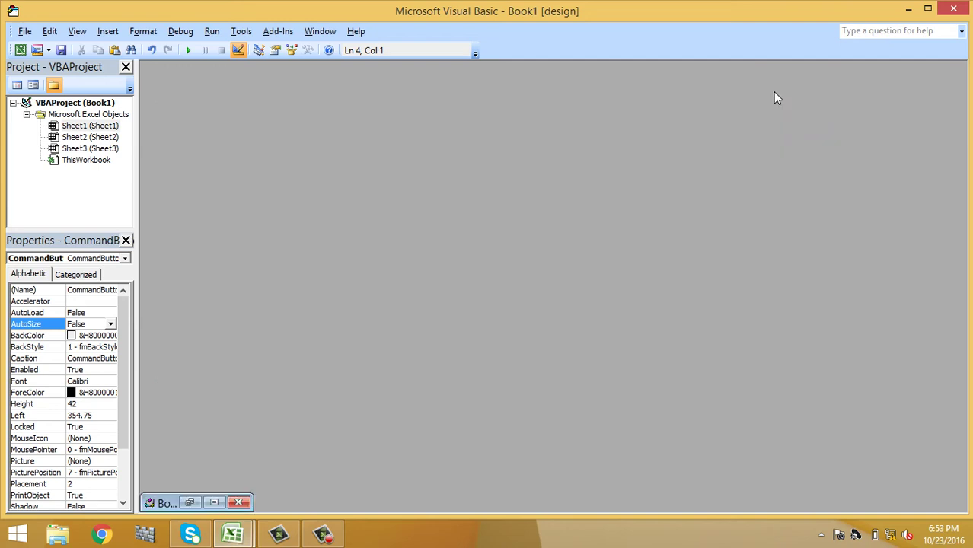
click(908, 9)
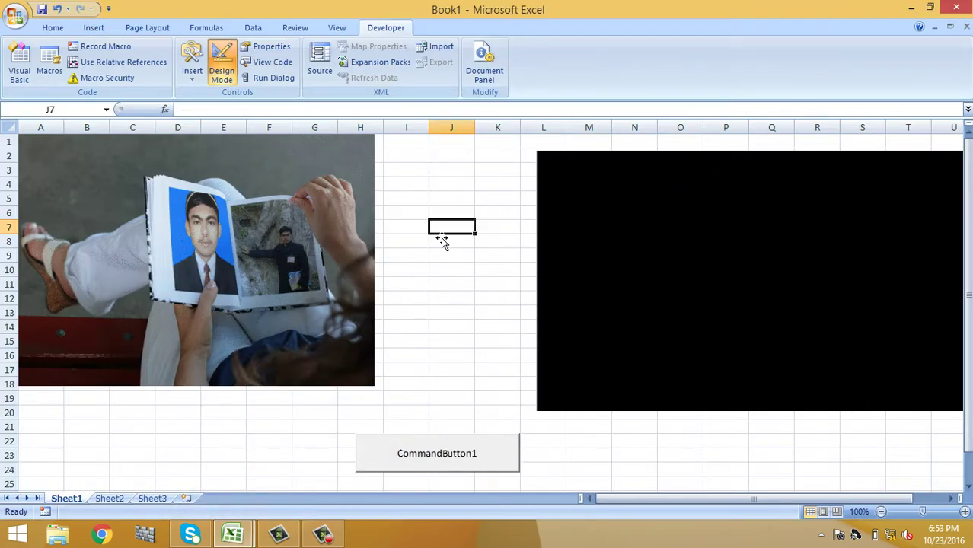
click(434, 466)
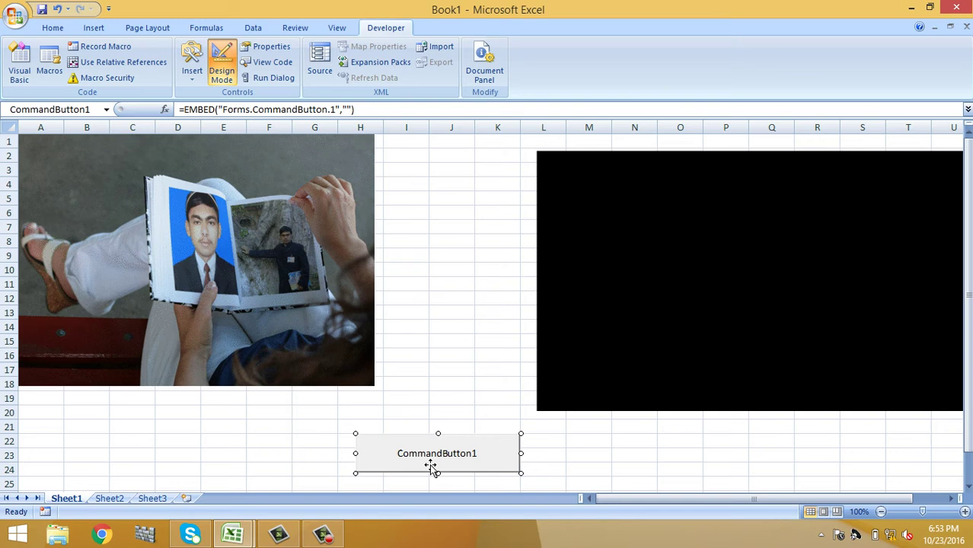
click(221, 70)
click(427, 288)
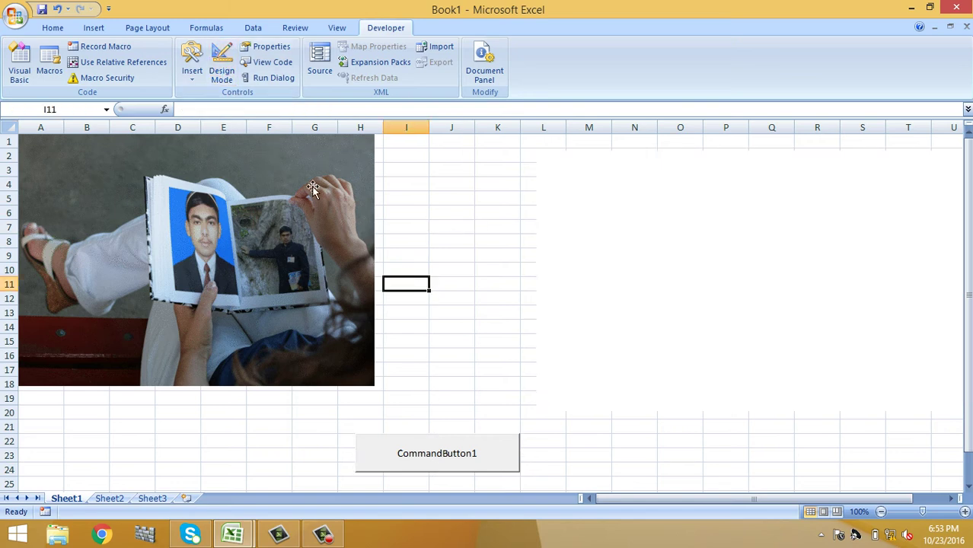
click(438, 455)
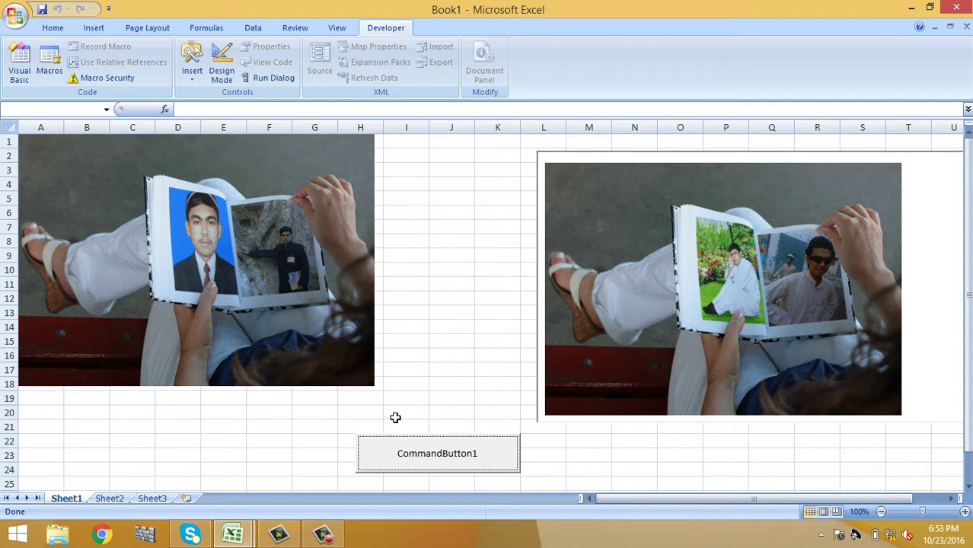
click(221, 70)
Review the command button's Format Control tabs, then open its Click code in the VBA editor
right_click(472, 457)
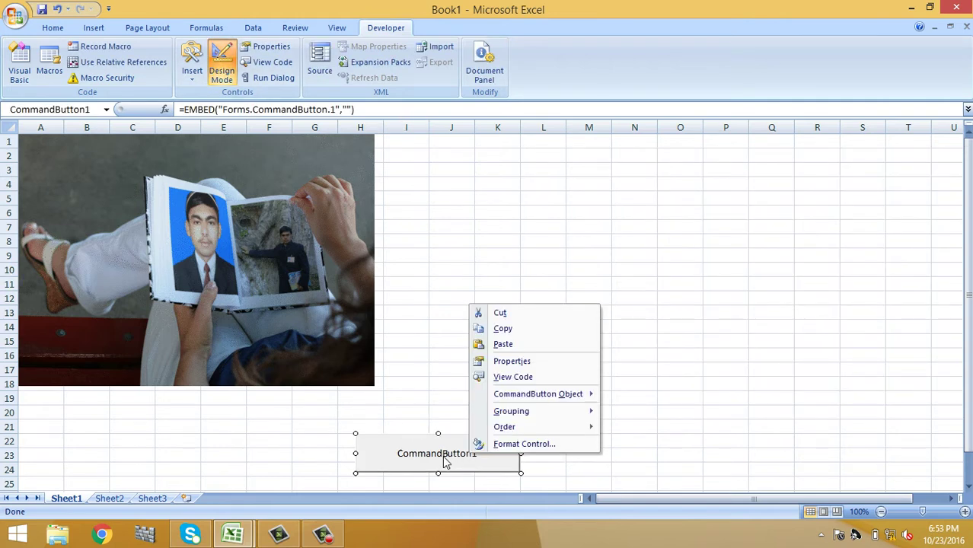
click(445, 462)
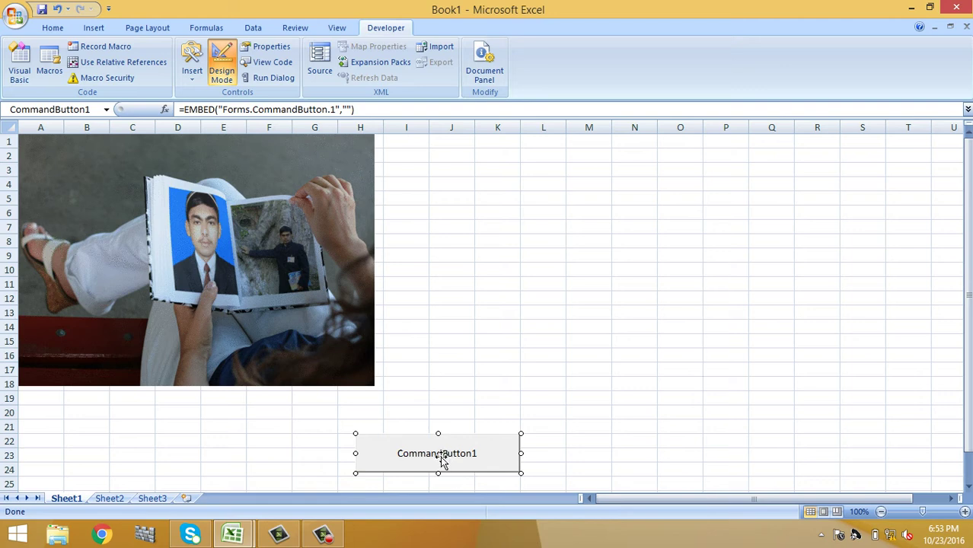
right_click(442, 459)
click(466, 446)
click(350, 257)
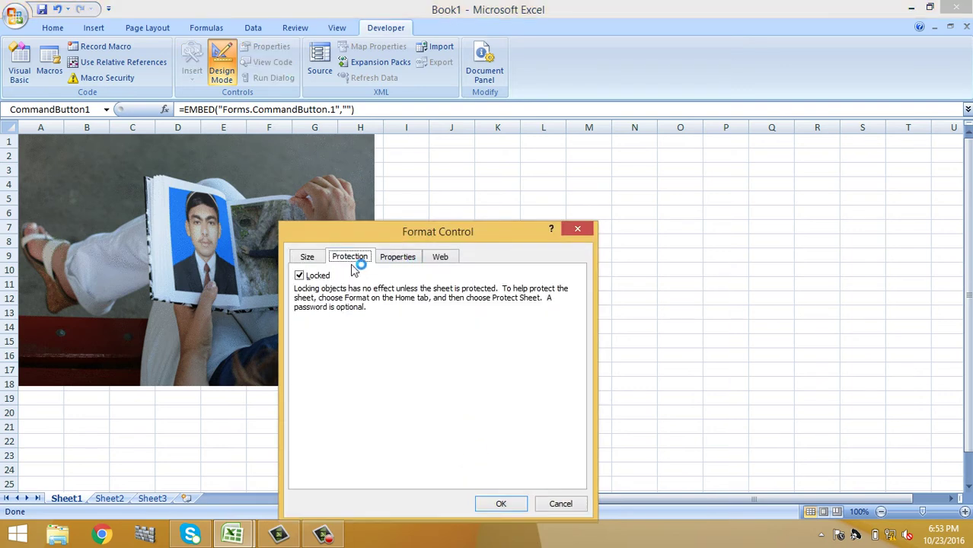
click(397, 257)
click(440, 259)
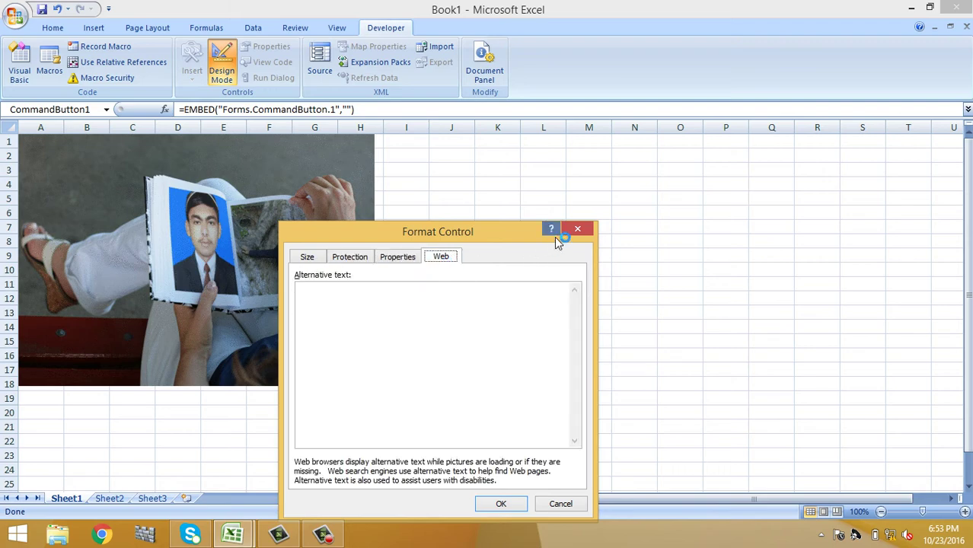
key(Escape)
double_click(462, 458)
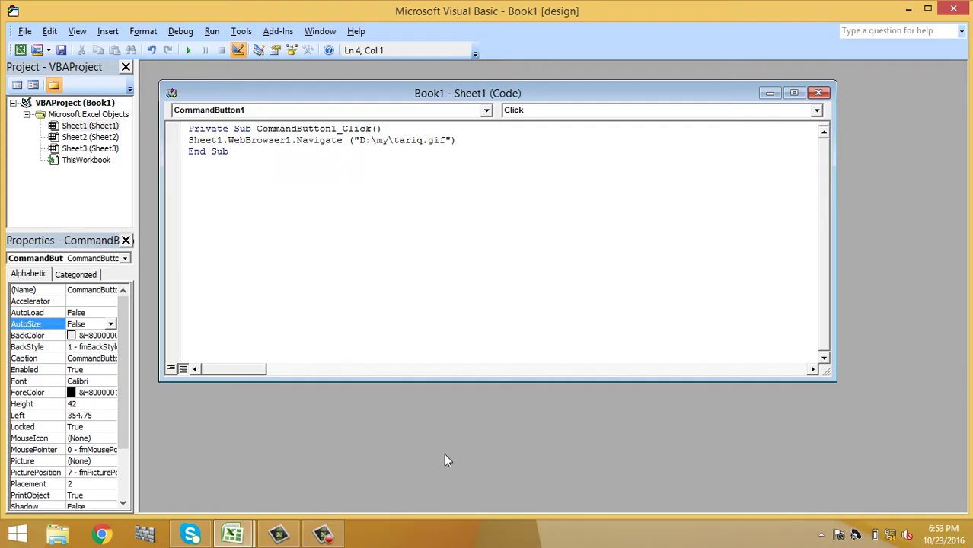
Set CommandButton1's Caption property to 'Click To Display GIF Photo'
click(97, 291)
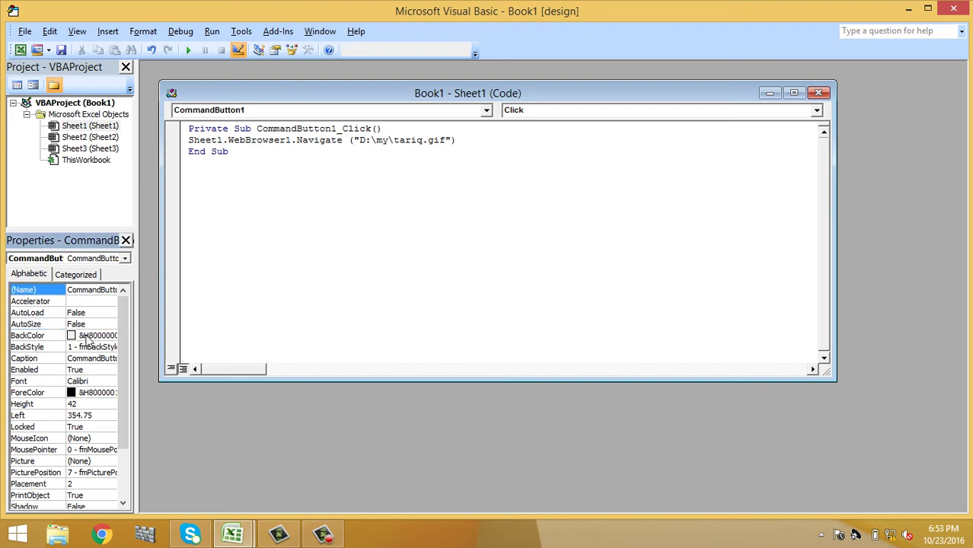
click(95, 359)
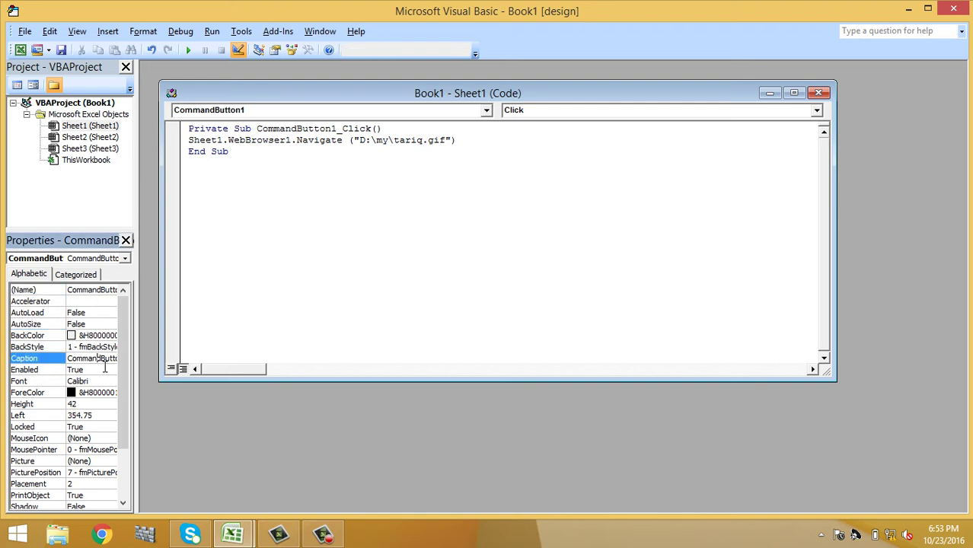
double_click(105, 362)
text(Cl)
text(lay)
text( GIF)
text( Photo)
Close the Properties window, the Sheet1 code window and the VBA editor
click(126, 241)
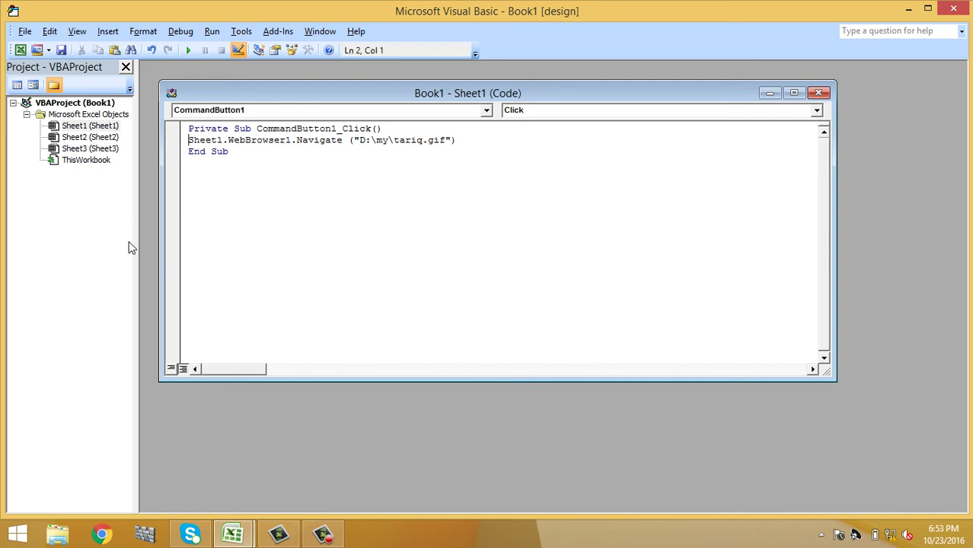
click(817, 93)
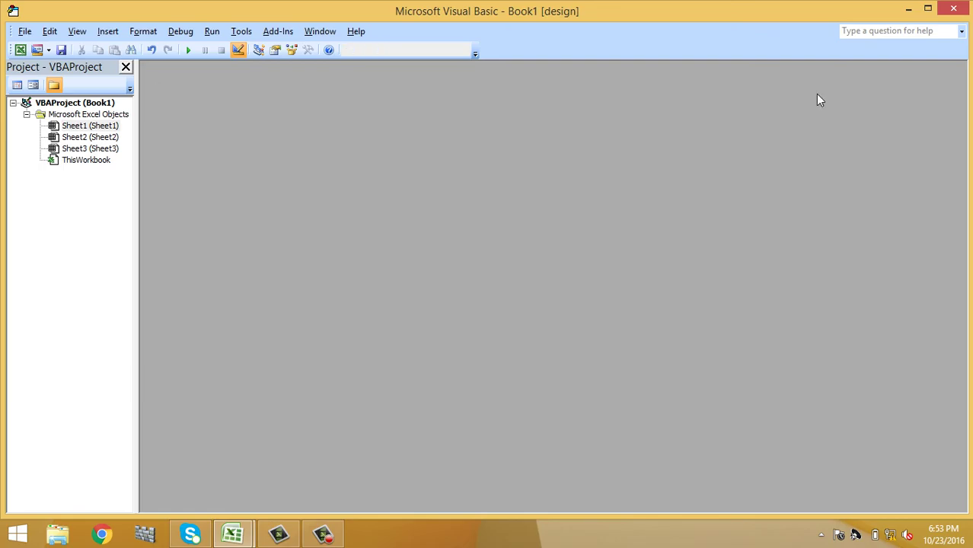
click(954, 9)
Test the relabelled button with design mode off so tariq.gif plays, then return to design mode
click(555, 239)
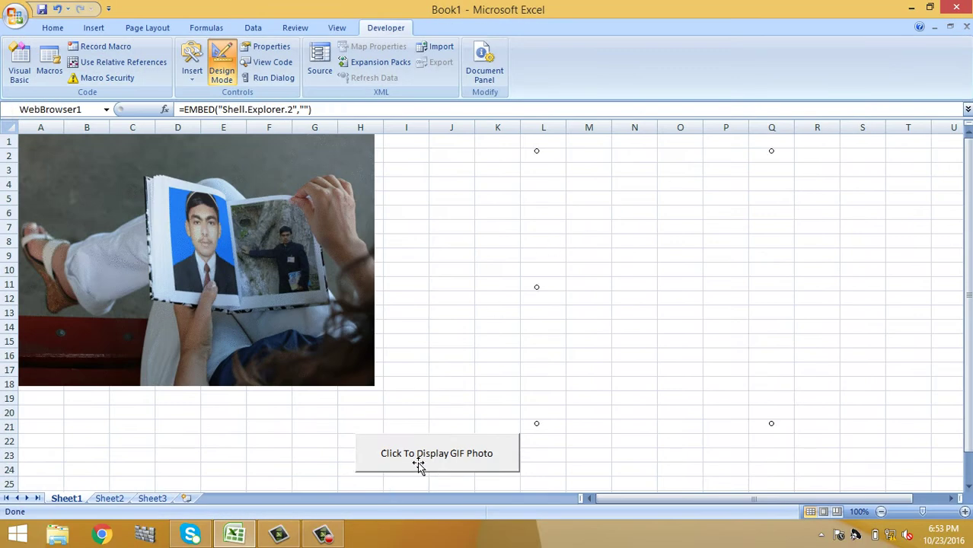
click(423, 463)
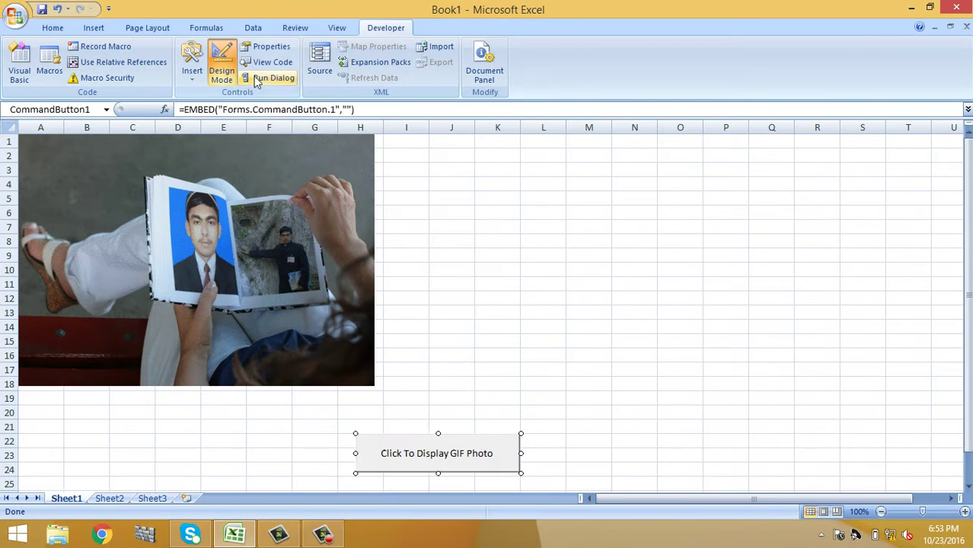
click(222, 68)
click(449, 242)
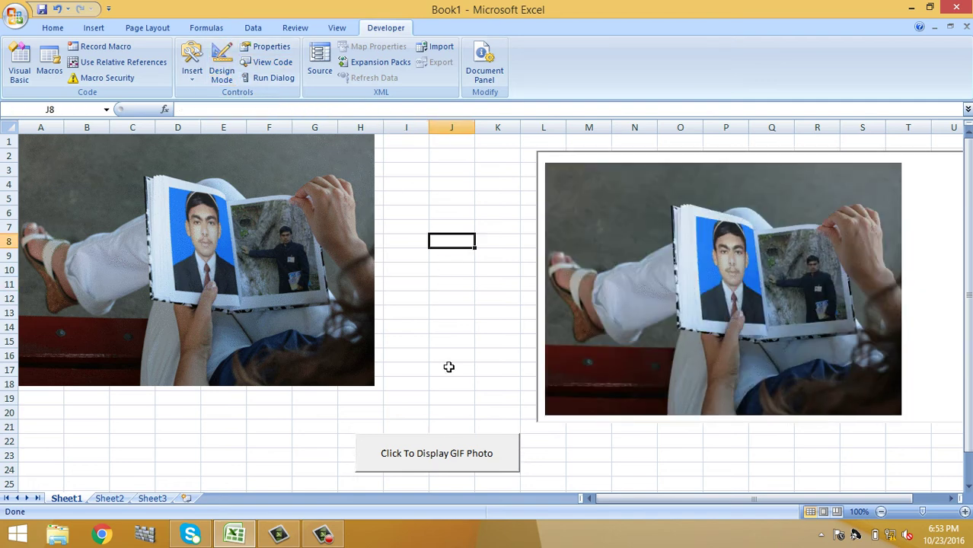
click(431, 455)
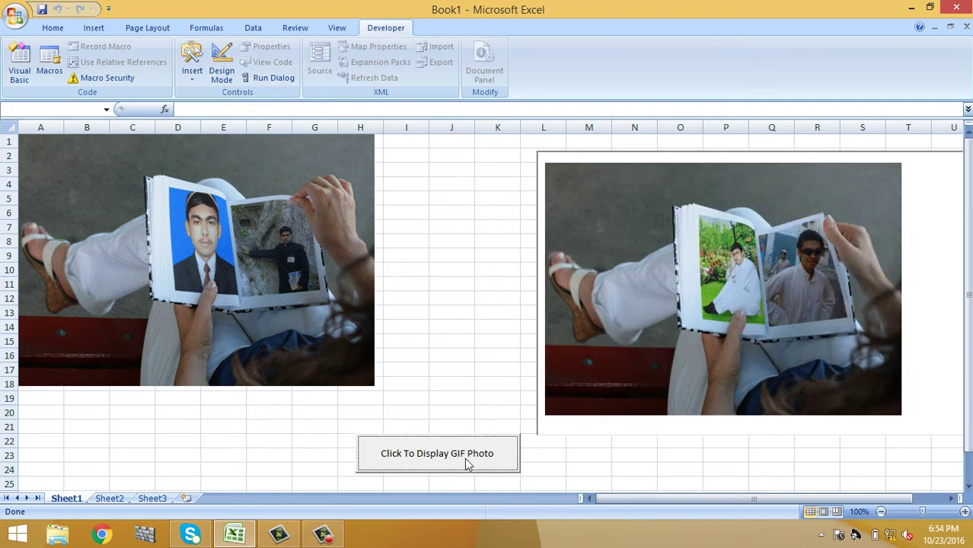
click(222, 72)
click(222, 73)
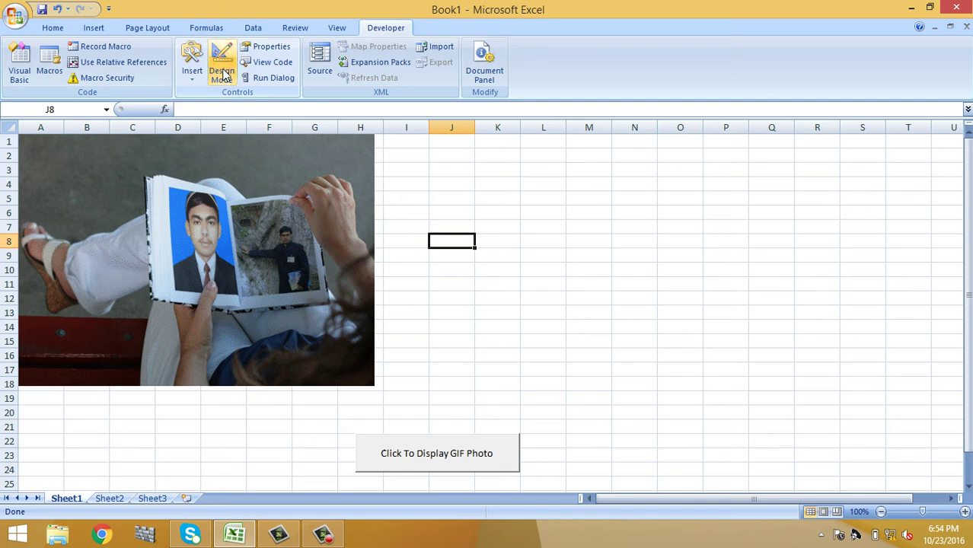
click(422, 457)
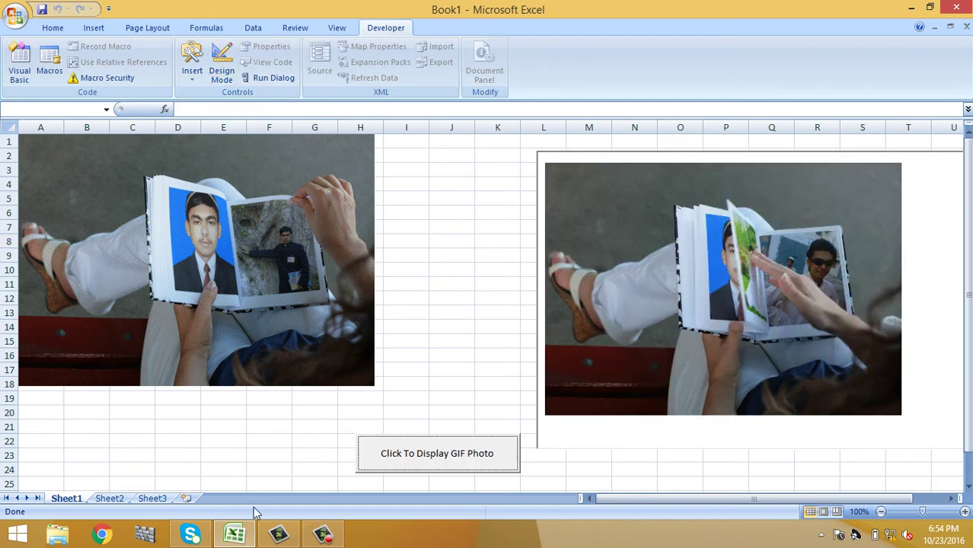
click(222, 64)
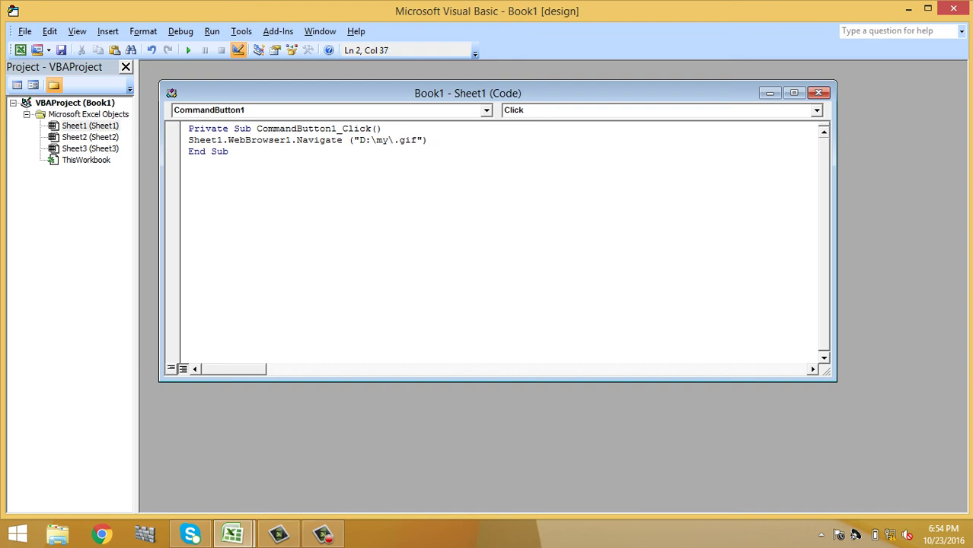
Check the pictures in the D:\my folder in File Explorer
key(super+e)
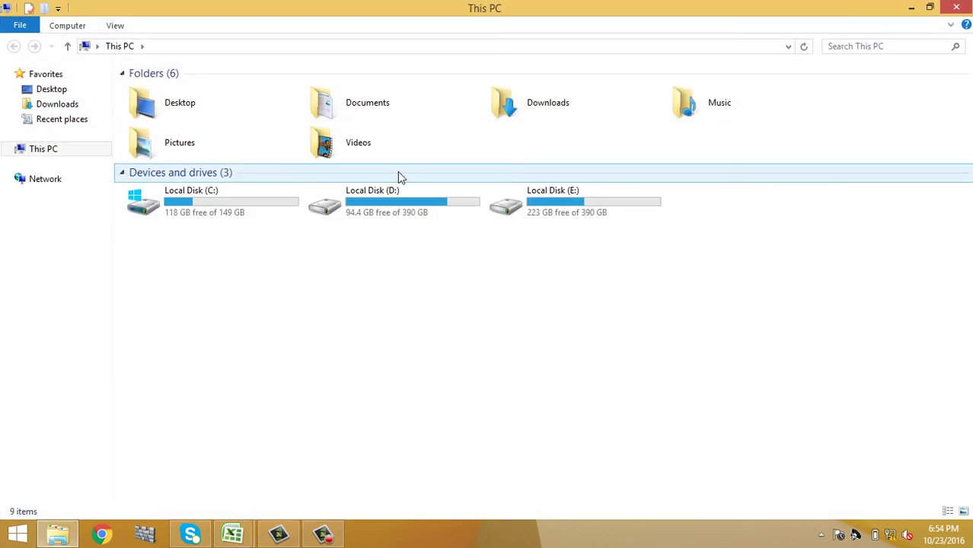
double_click(359, 208)
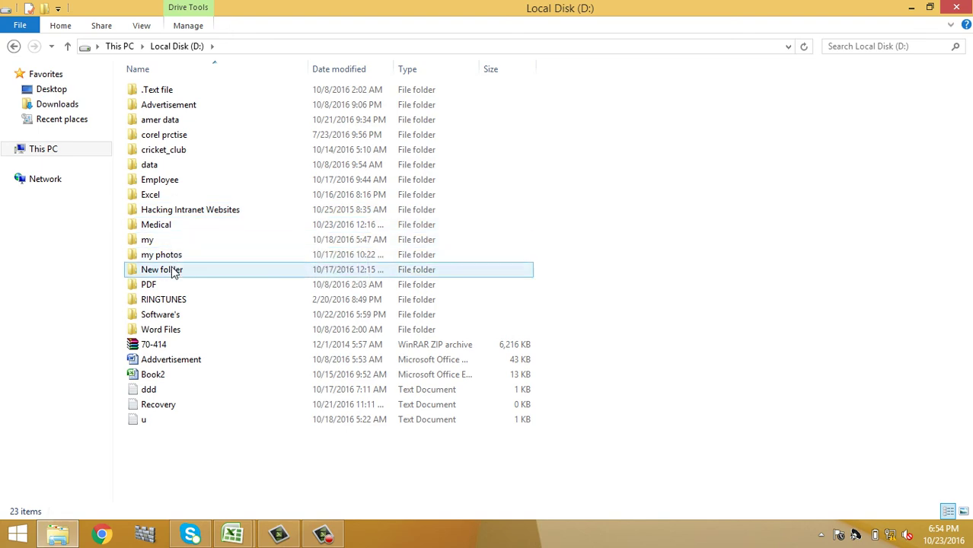
double_click(159, 240)
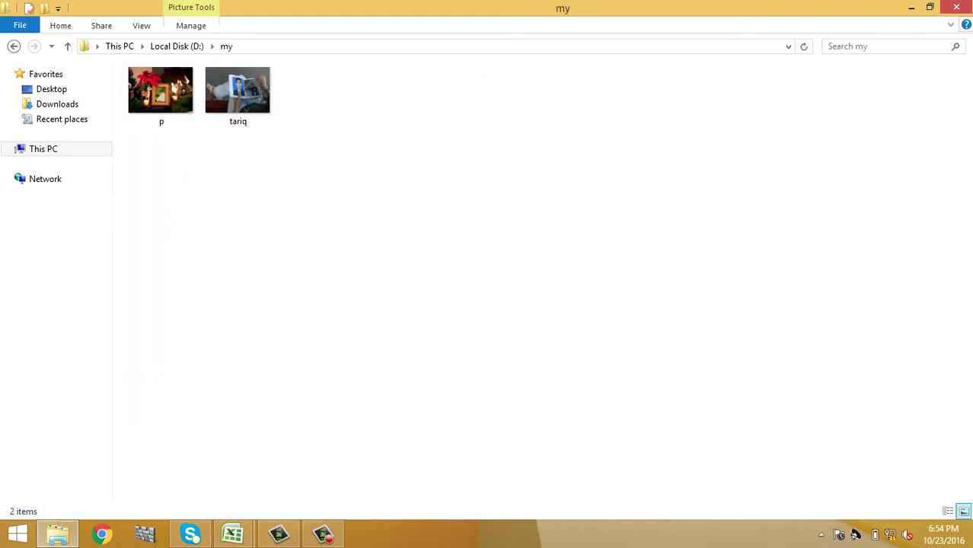
click(956, 8)
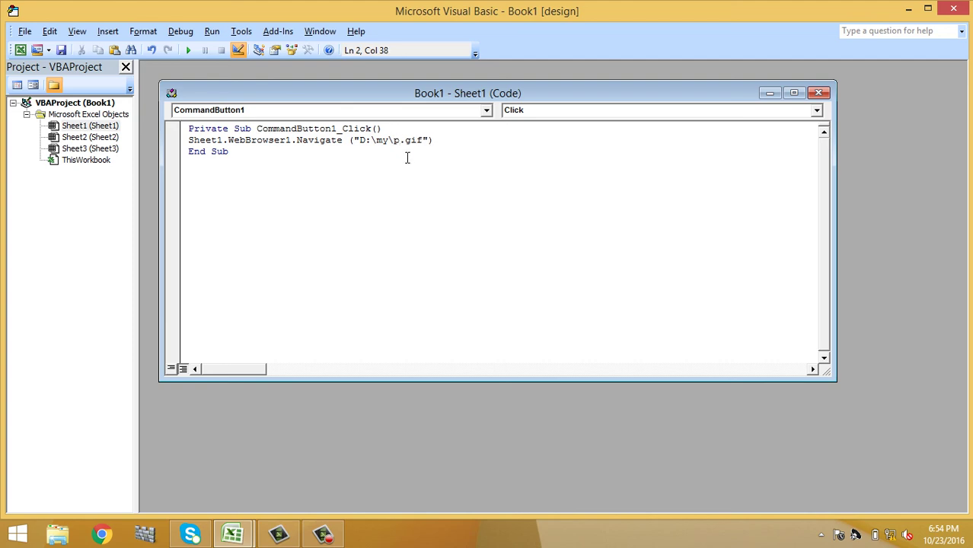
Return to Sheet1 with the button code now navigating to D:\my\p.gif
click(768, 93)
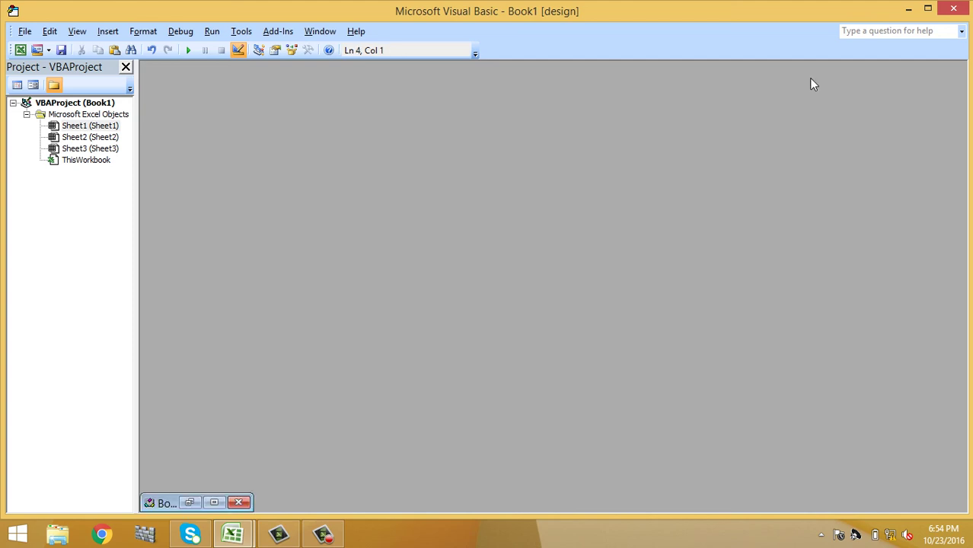
click(907, 9)
click(551, 213)
click(439, 343)
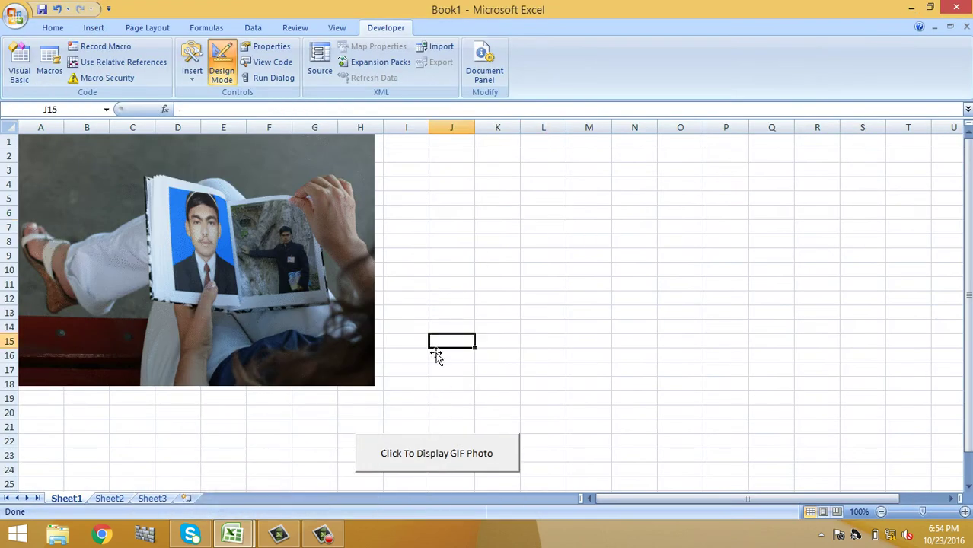
Turn off design mode and run the button to load p.gif's fireplace scene
click(222, 70)
click(439, 455)
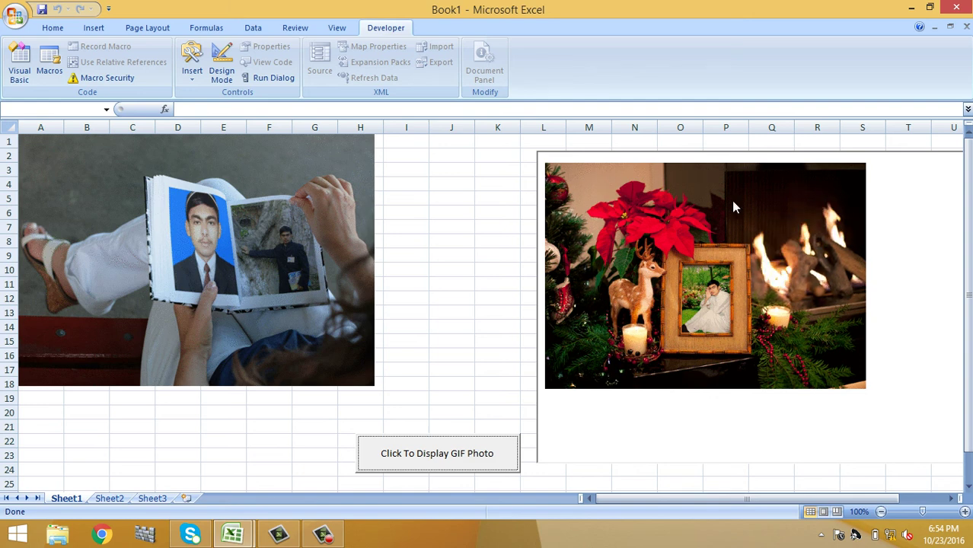
click(494, 271)
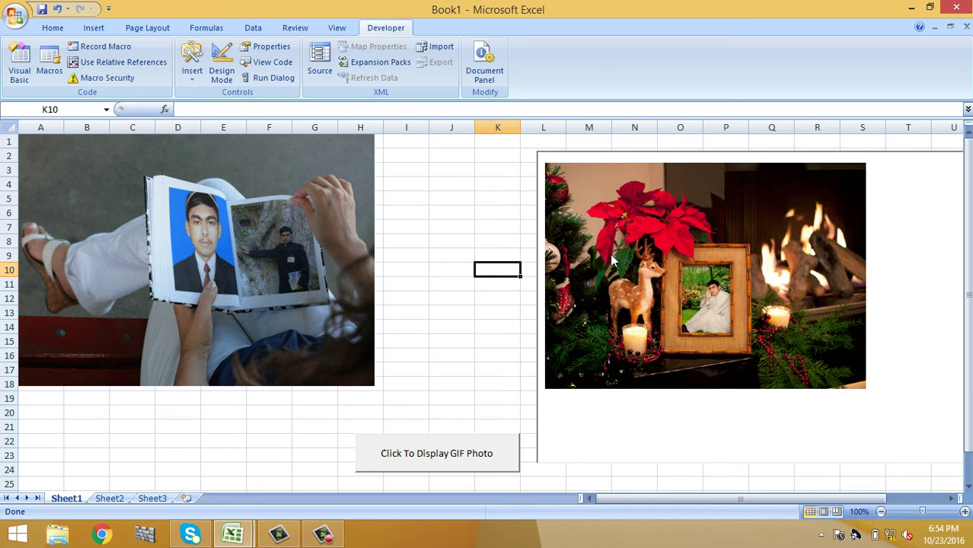